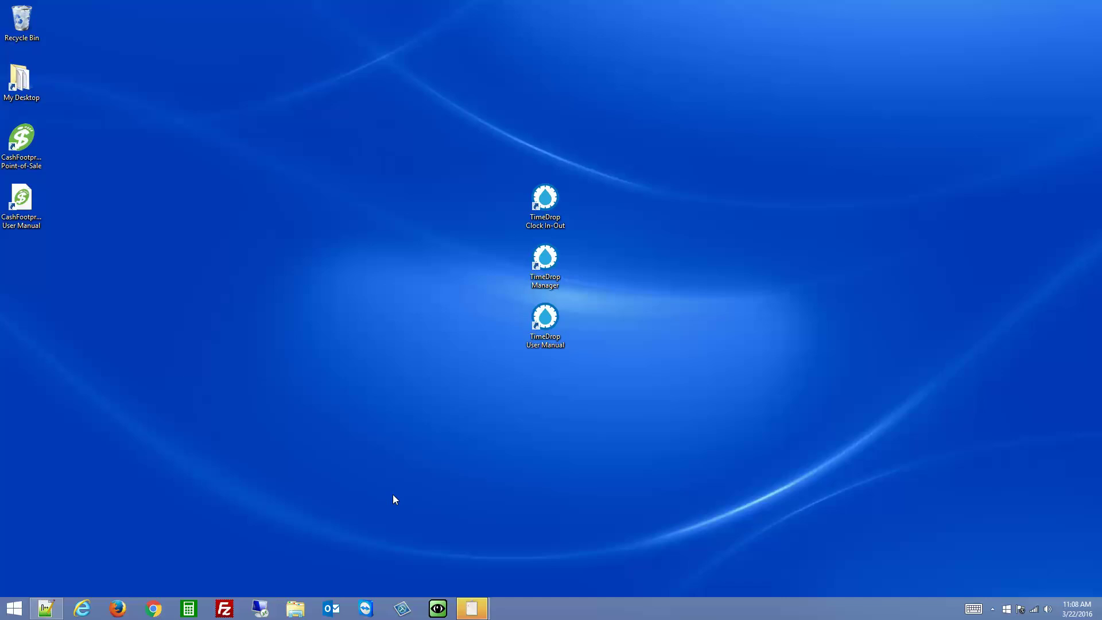
Open the U.are.U Drivers folder on the TimeDrop Setup CD in This PC
click(295, 608)
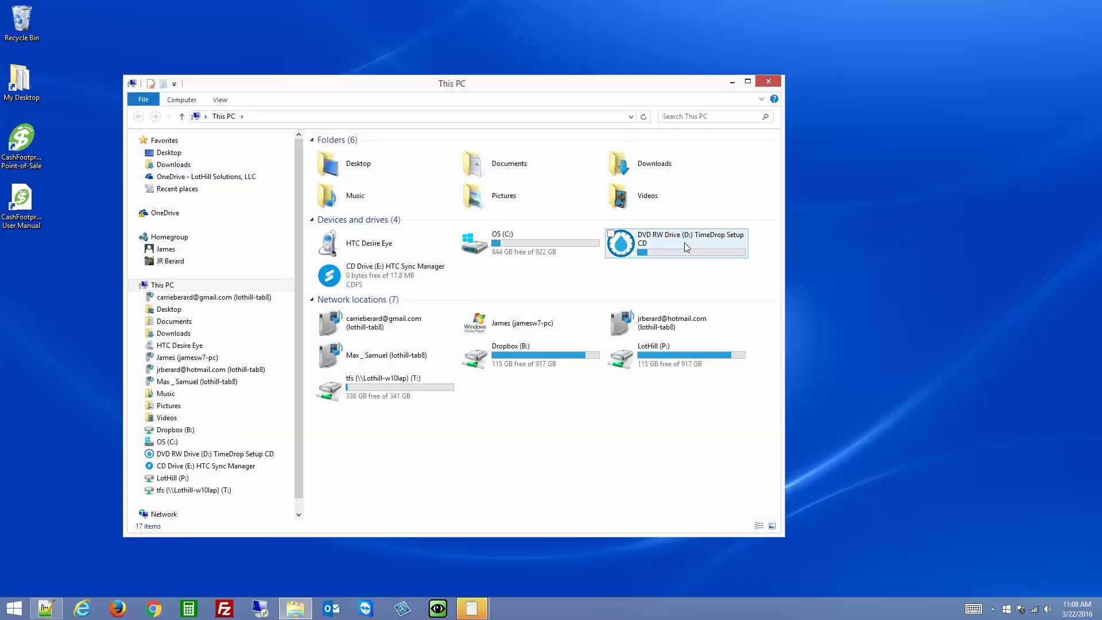
right_click(684, 242)
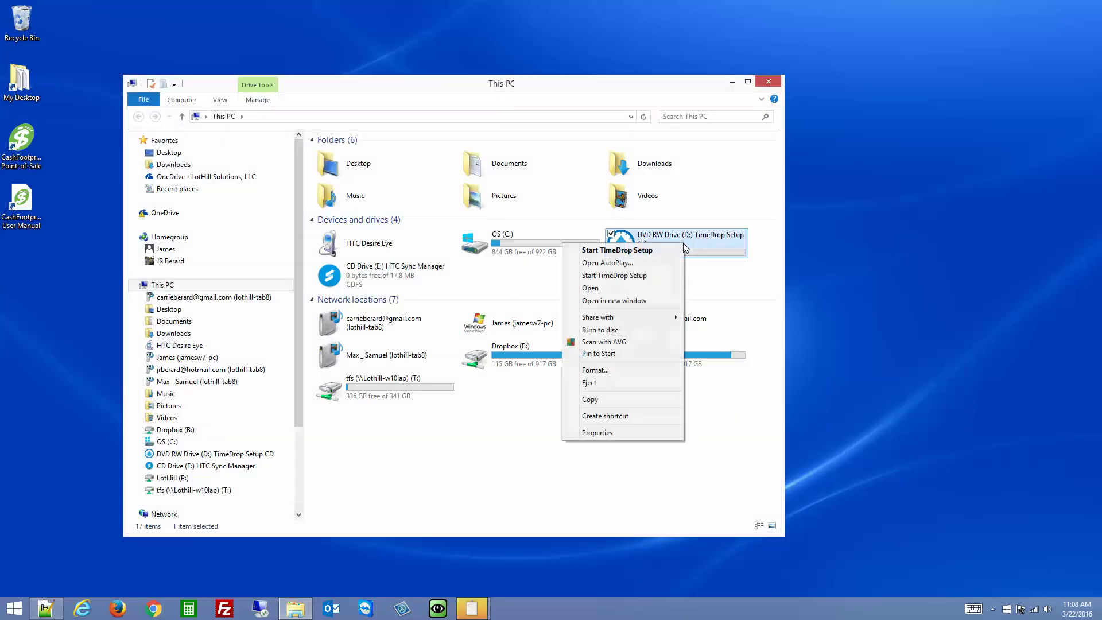
click(611, 289)
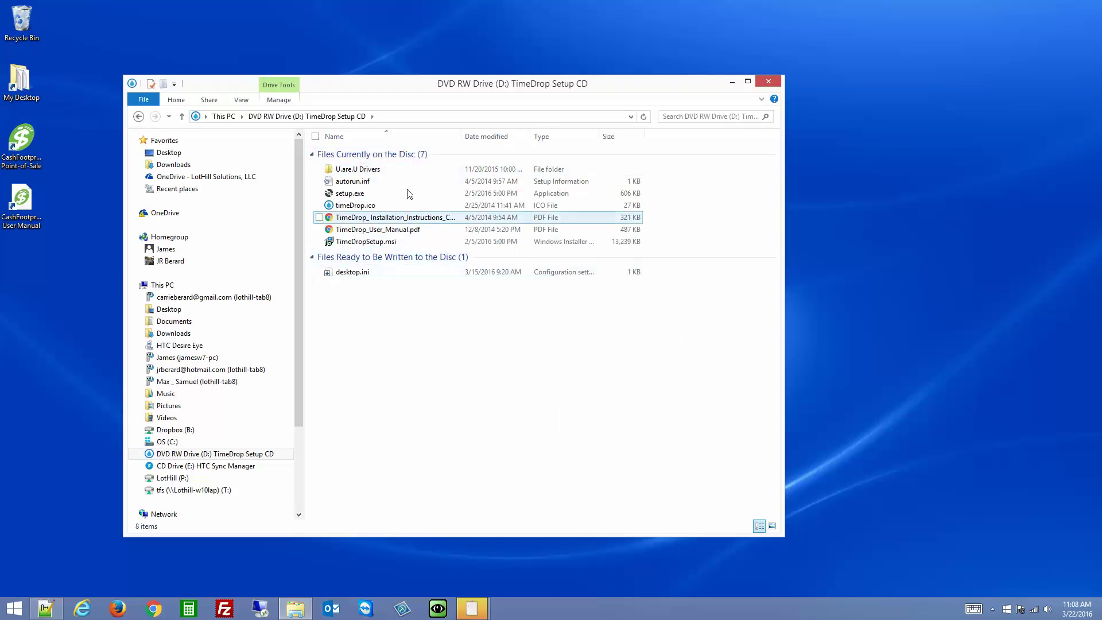
double_click(347, 170)
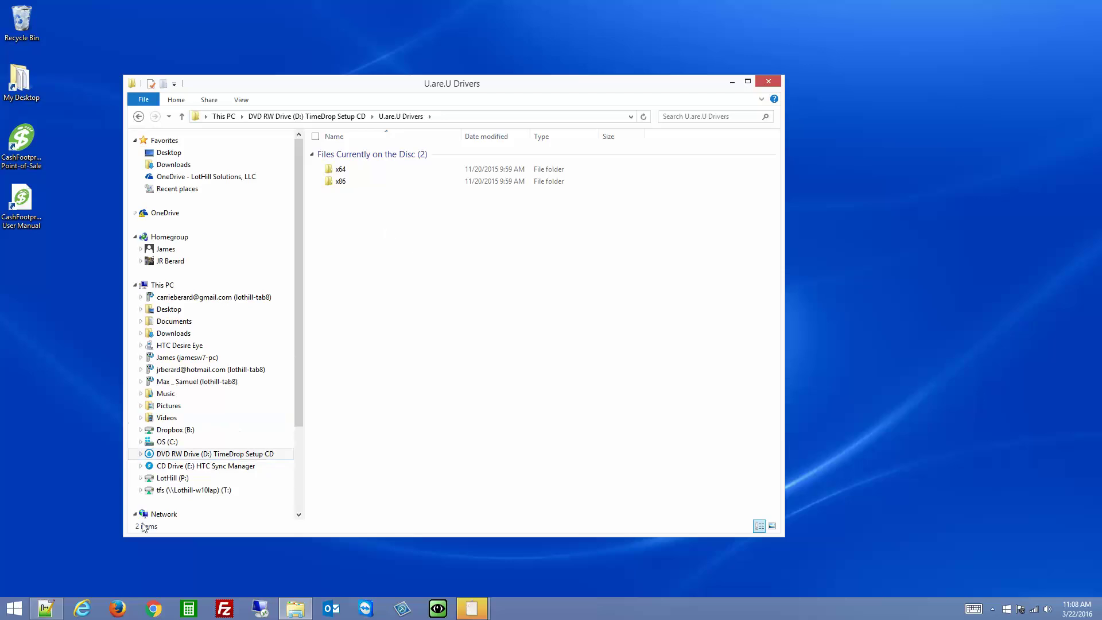
Check in System information that this PC runs 64-bit Windows, then close it
right_click(15, 609)
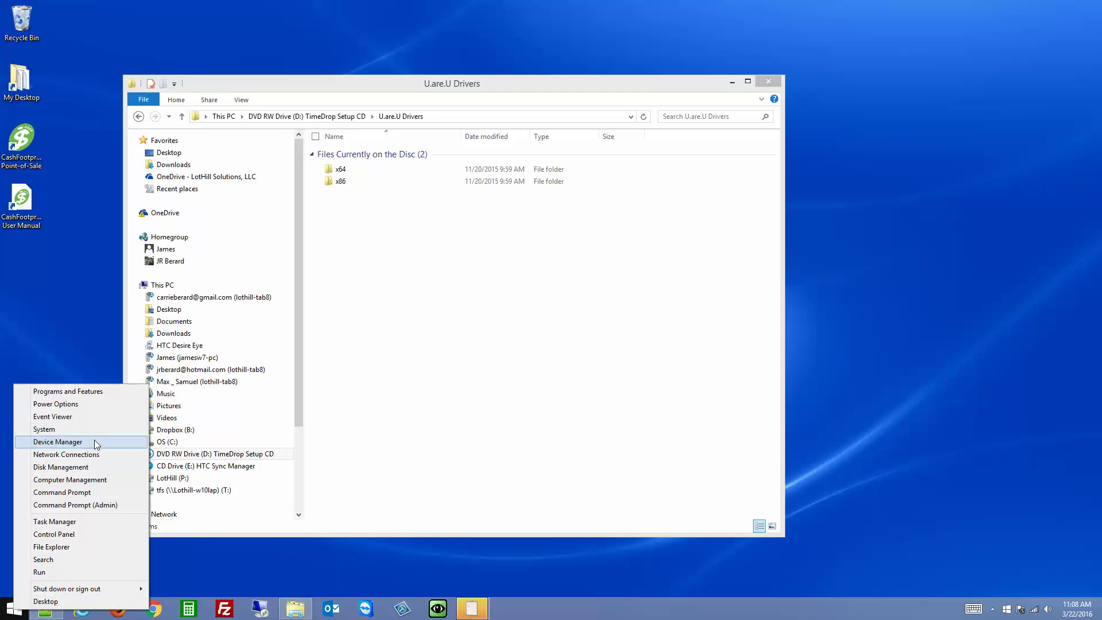
click(51, 429)
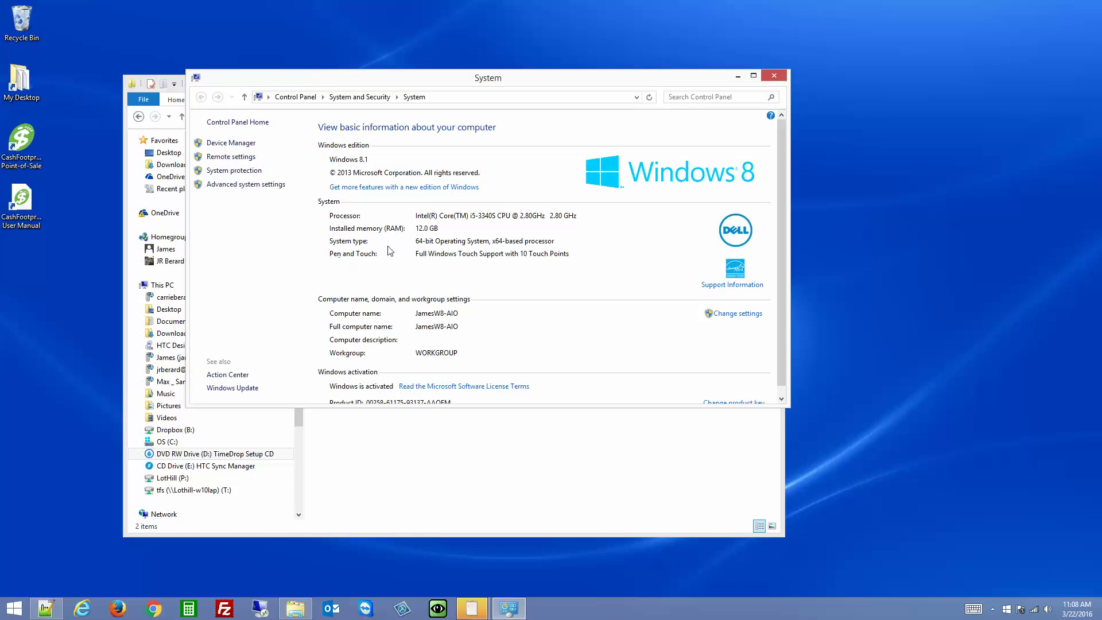
click(774, 76)
Connect by Remote Desktop to 192.168.1.76 and log in with the account password
click(260, 608)
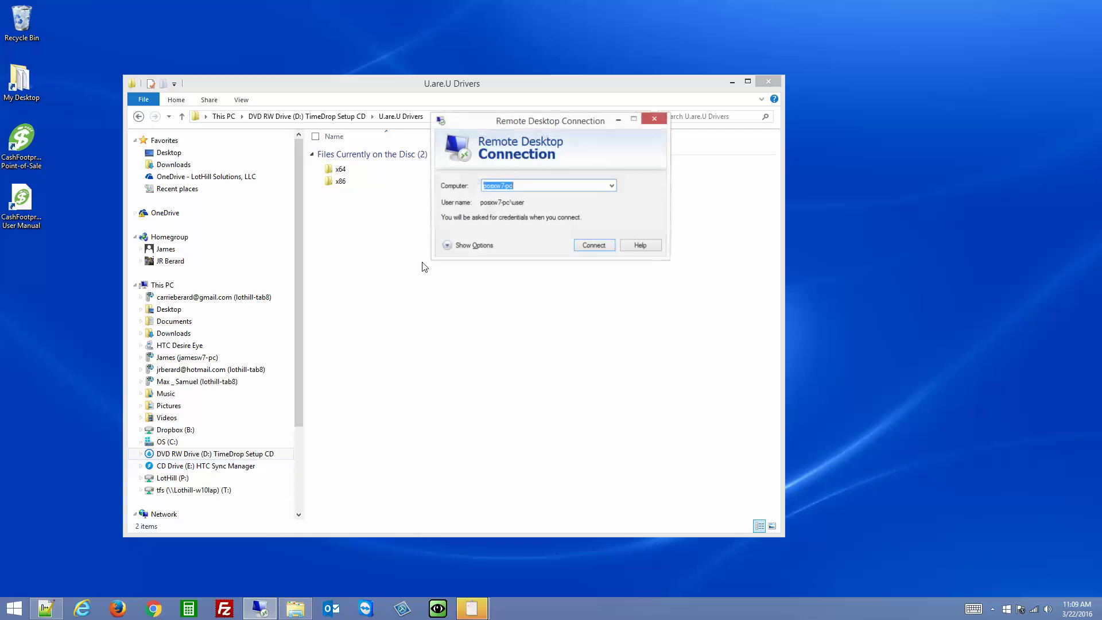
click(611, 185)
click(515, 207)
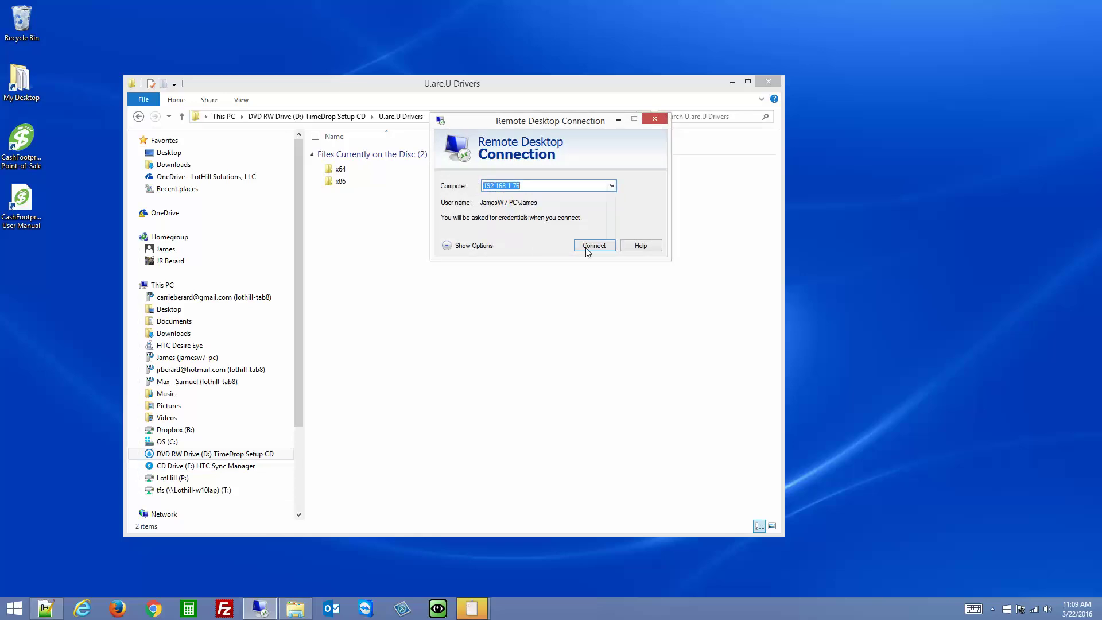
click(591, 245)
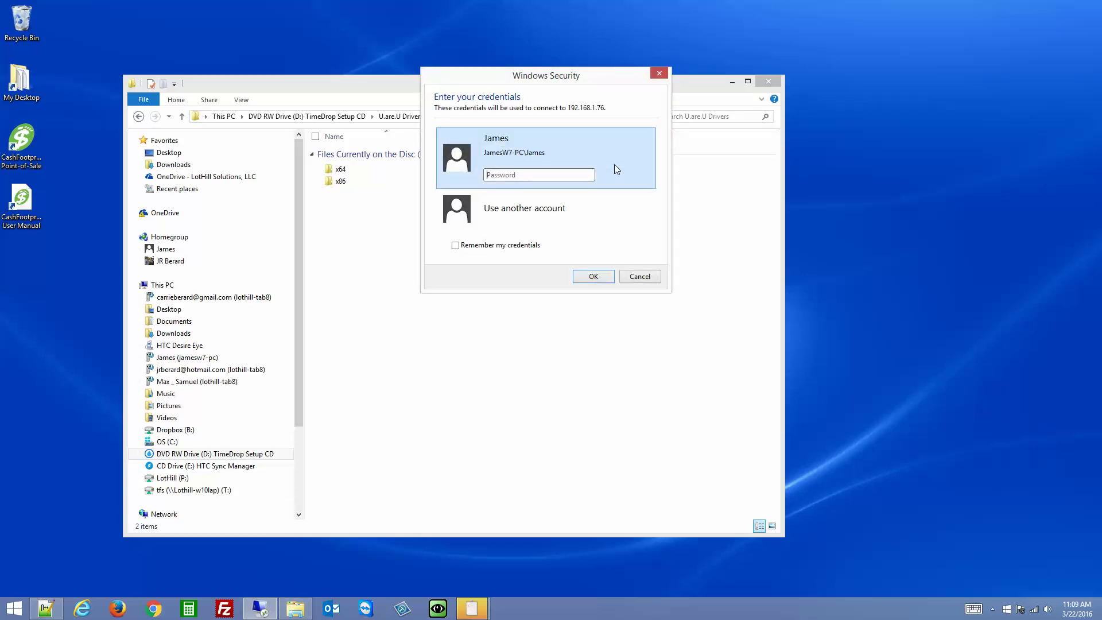
text(••••••)
key(Return)
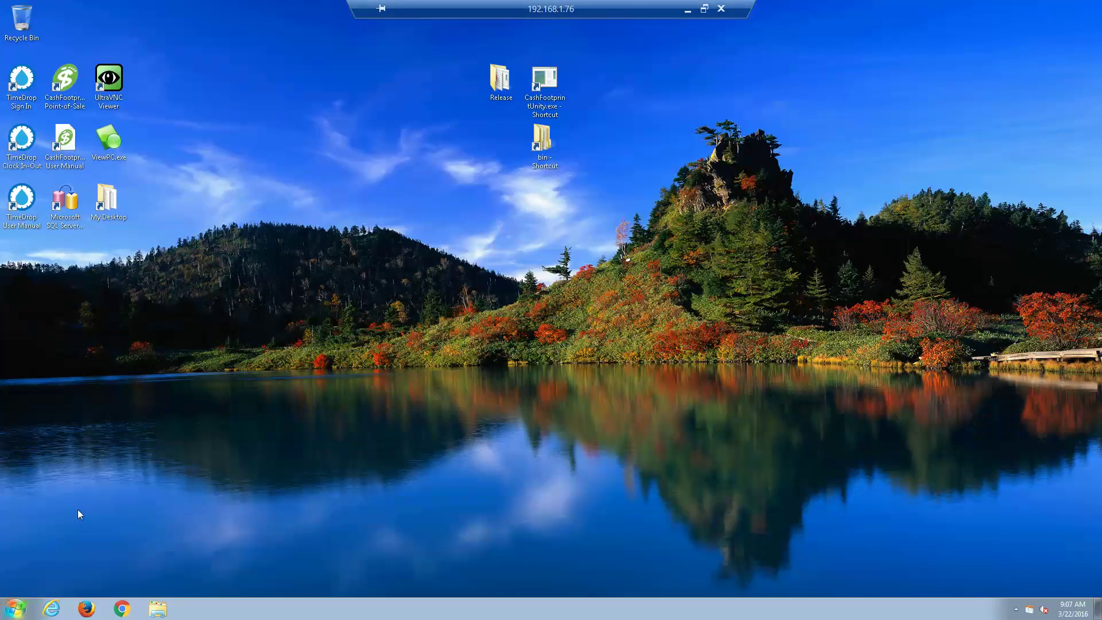
Confirm in the remote Computer's Properties that it runs 64-bit Windows, then close them
click(18, 611)
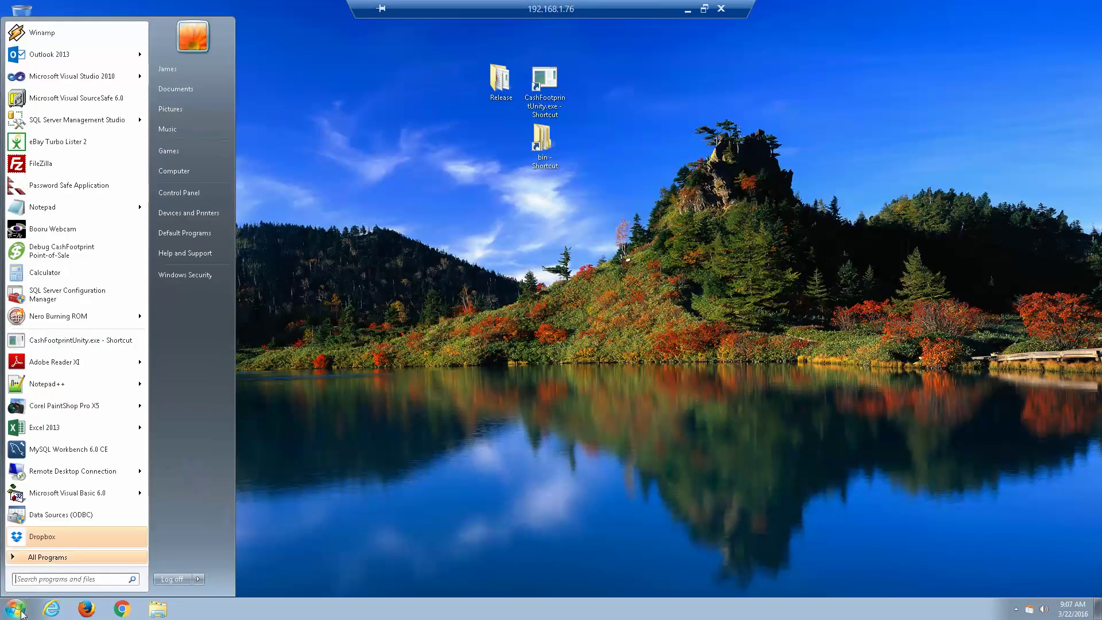
right_click(179, 173)
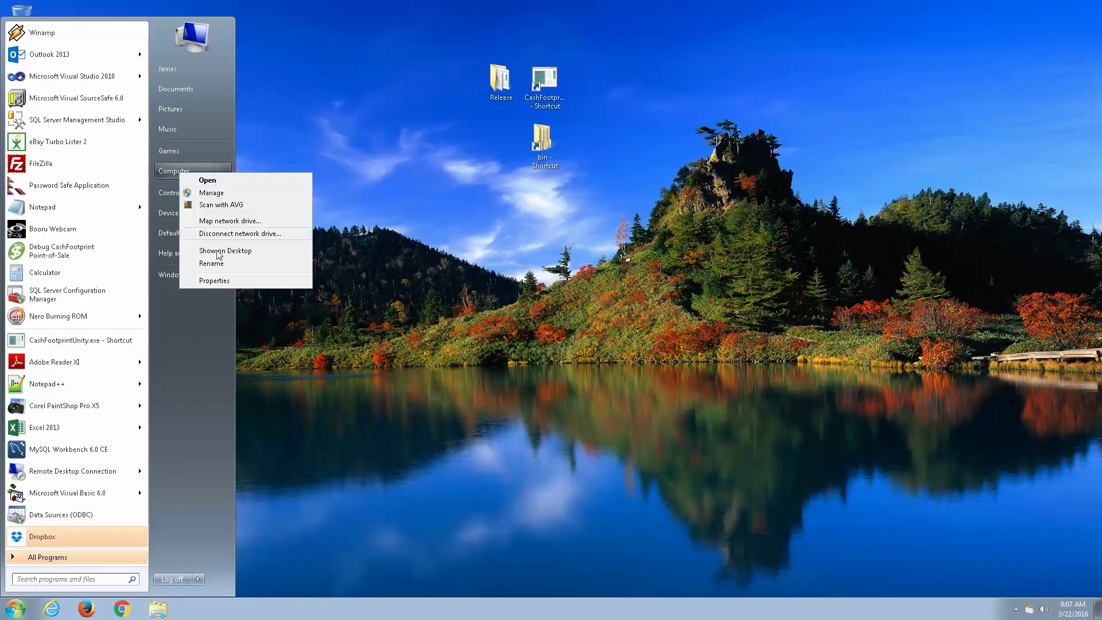
click(214, 281)
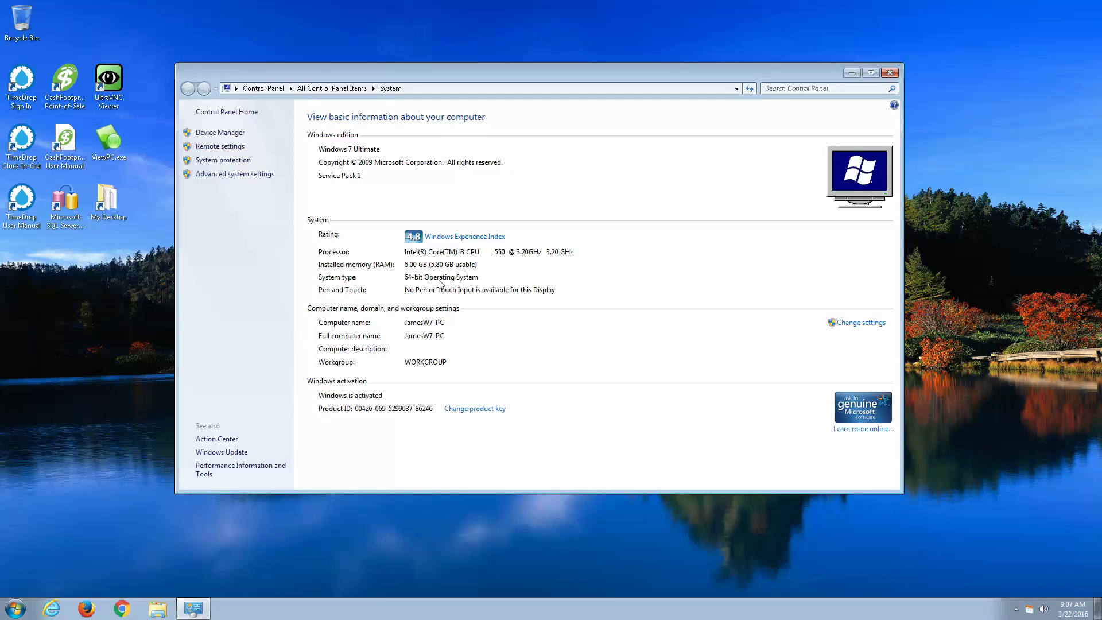
click(888, 74)
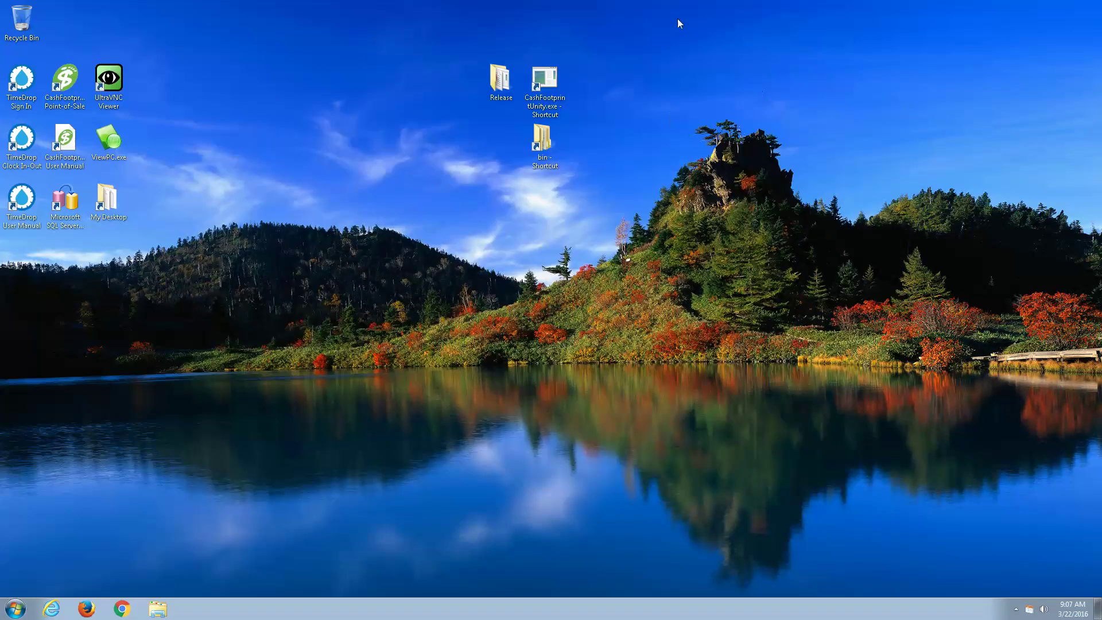
End the remote session and run setup.exe from the x64 drivers folder
click(722, 9)
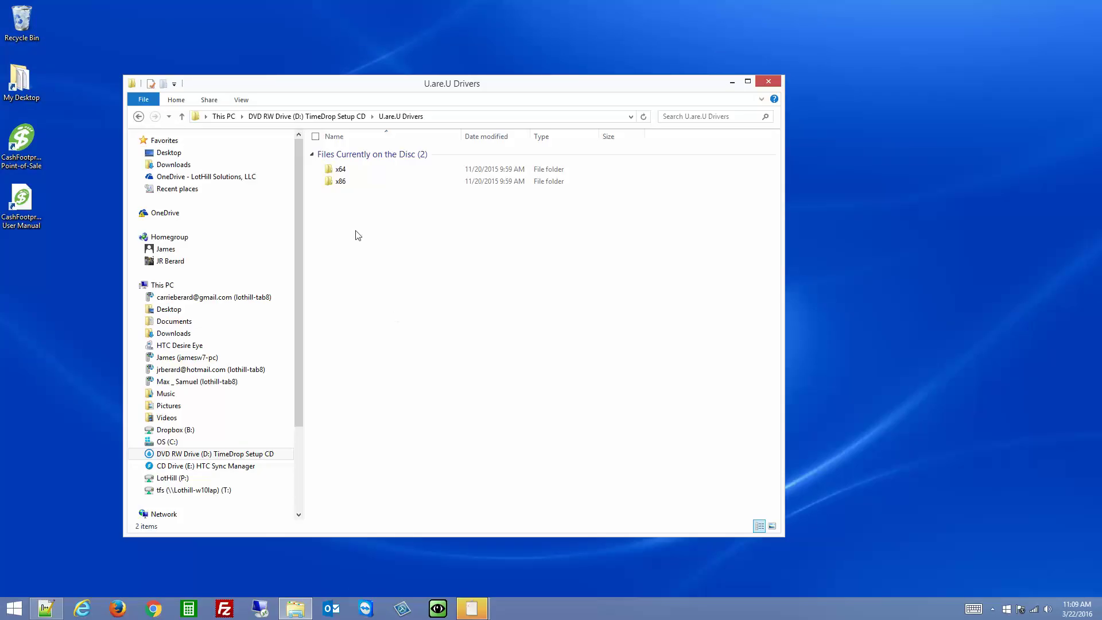
click(343, 171)
double_click(344, 172)
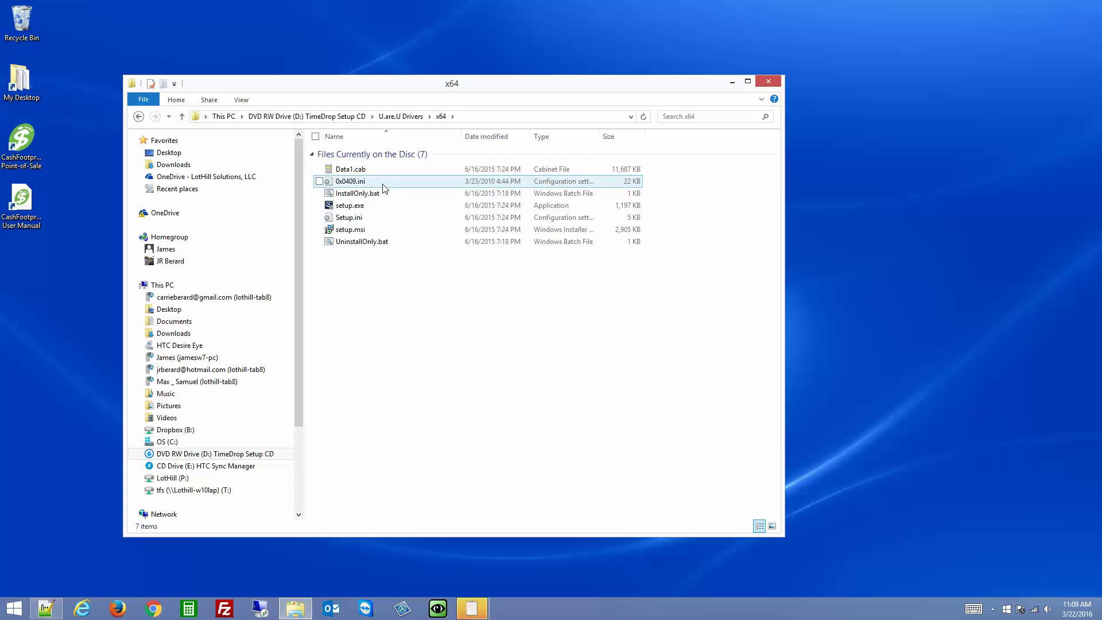
click(349, 207)
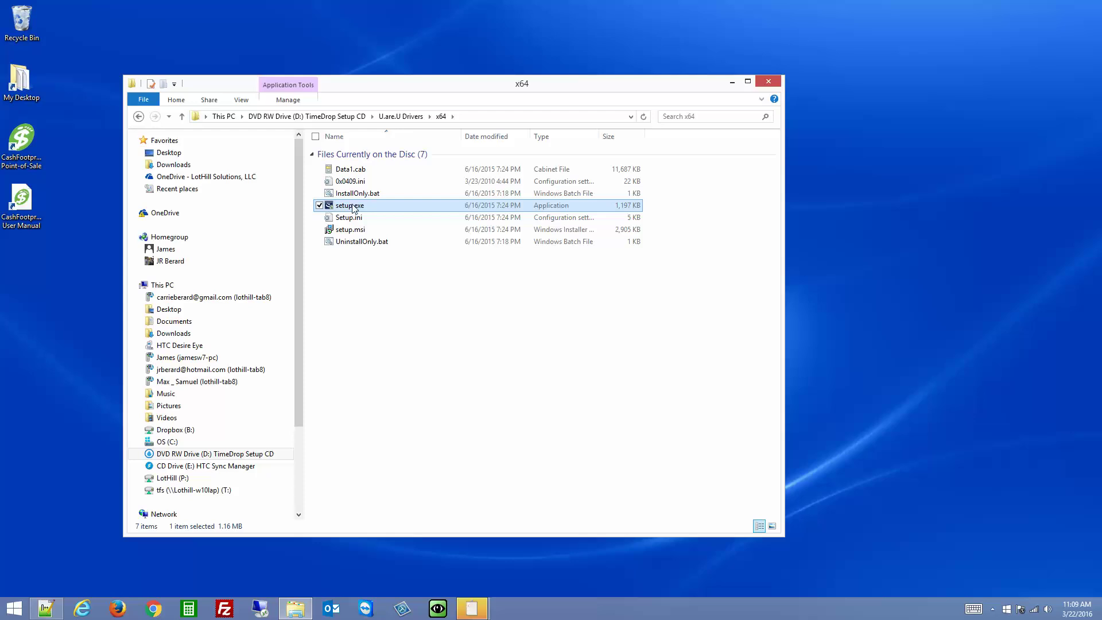
double_click(359, 207)
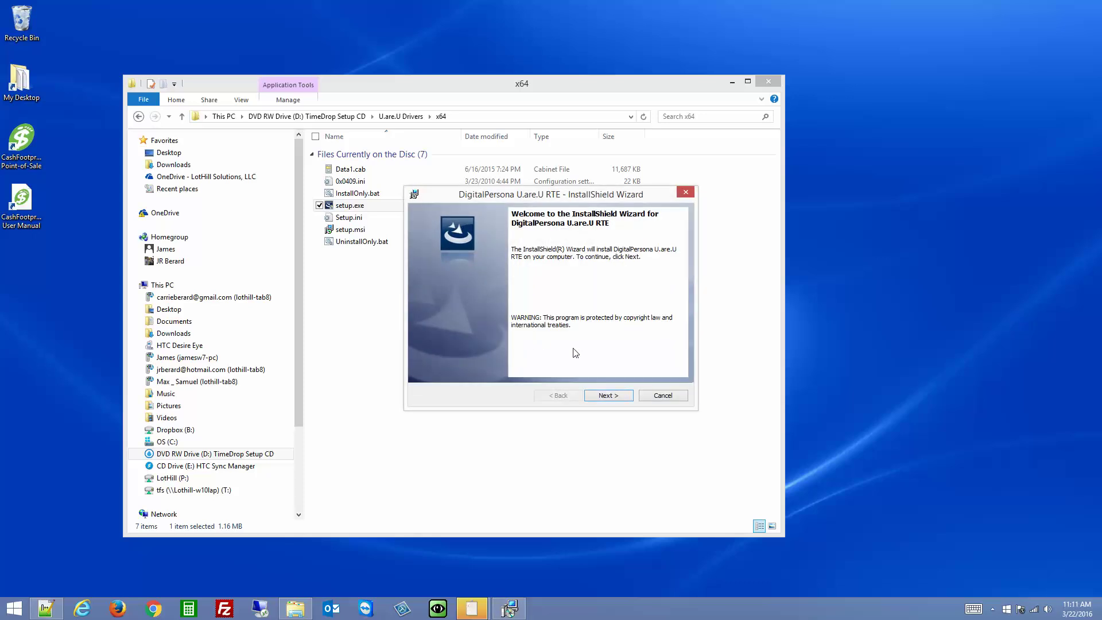
Install U.are.U RTE with a Complete setup and default folder, decline the restart, close the x64 folder
click(609, 397)
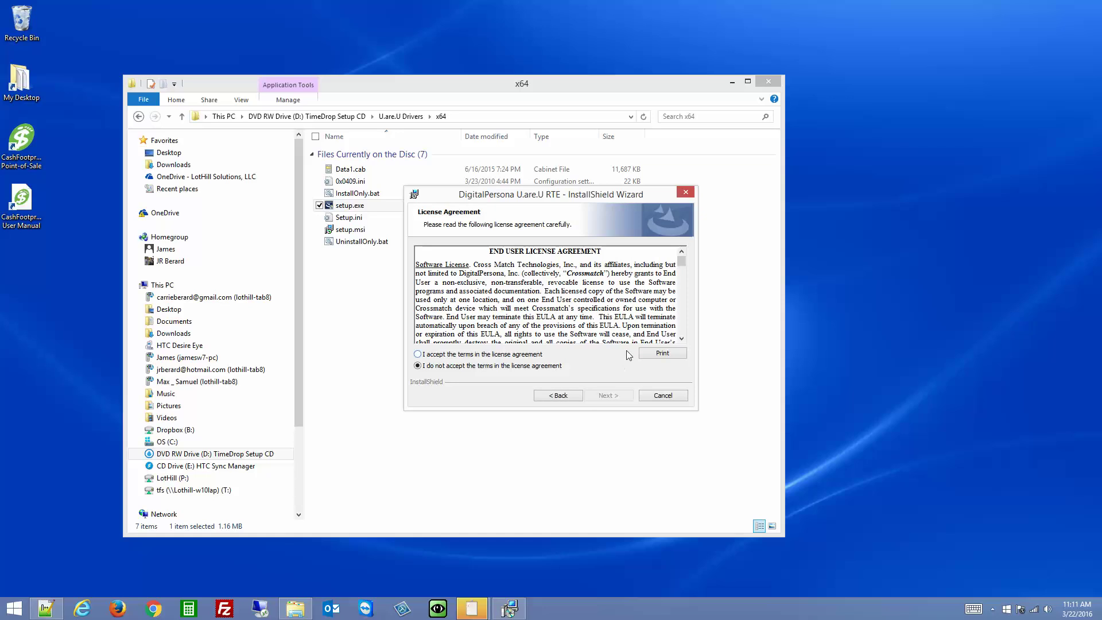
click(538, 355)
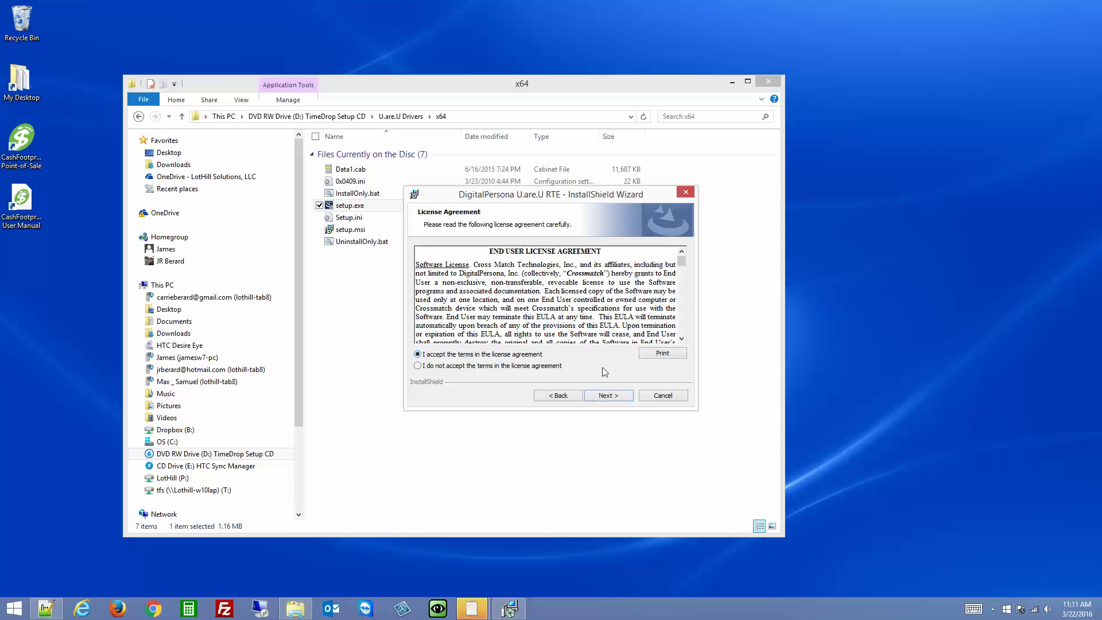
click(608, 396)
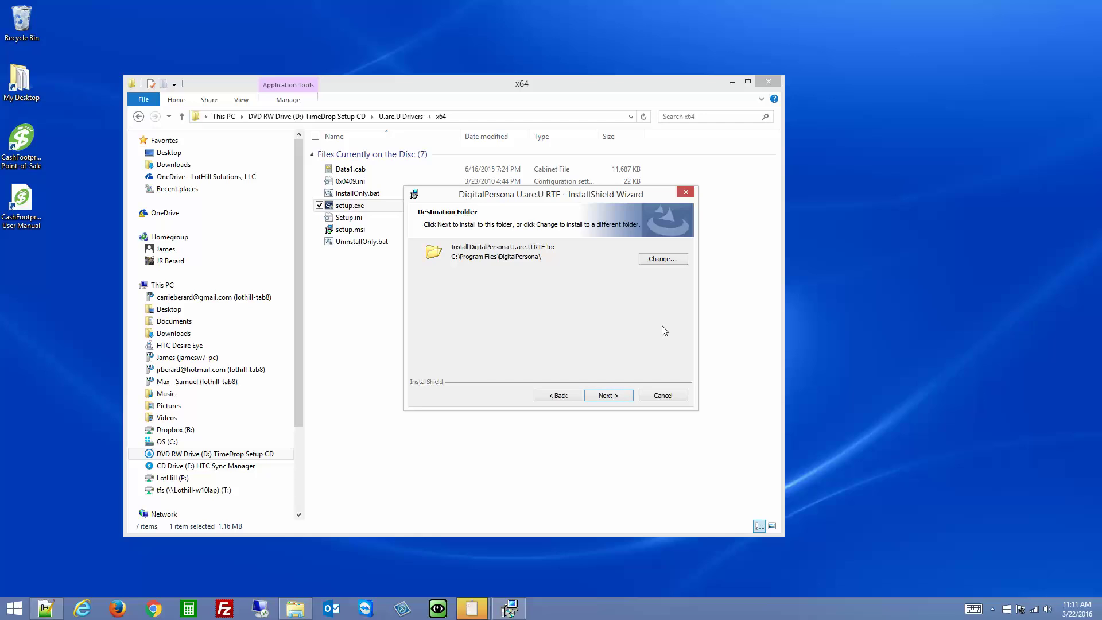
click(608, 396)
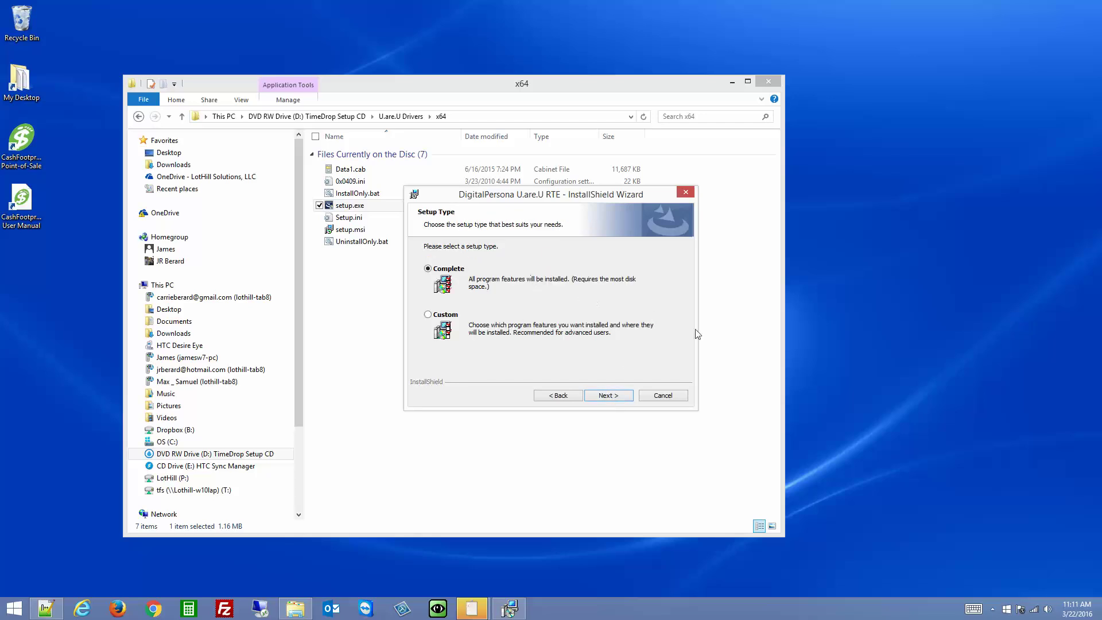
click(614, 396)
click(613, 396)
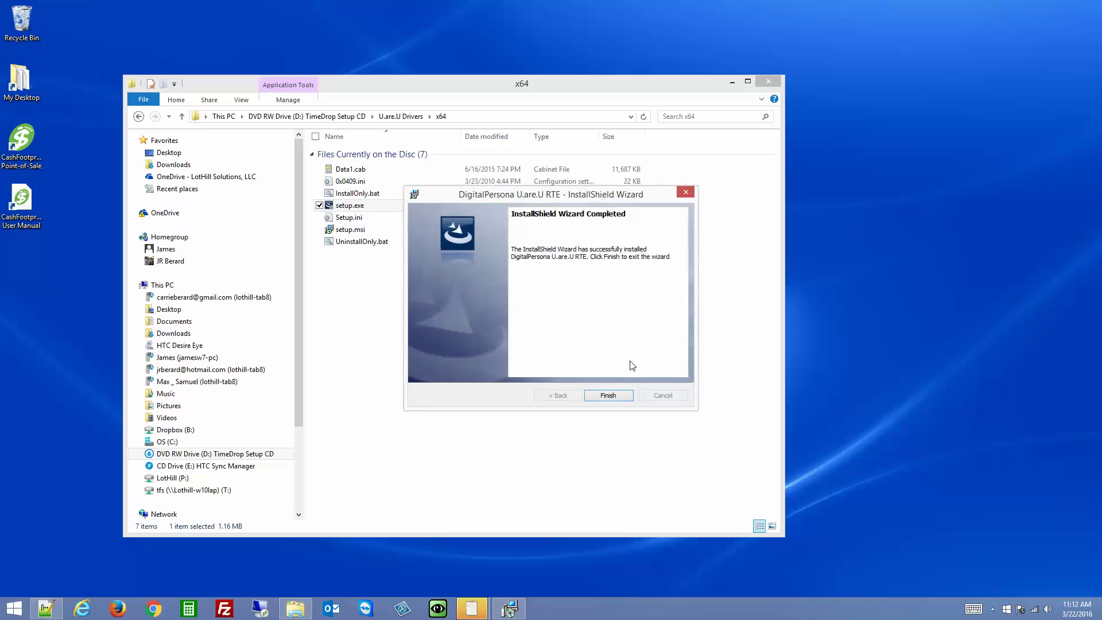
click(610, 396)
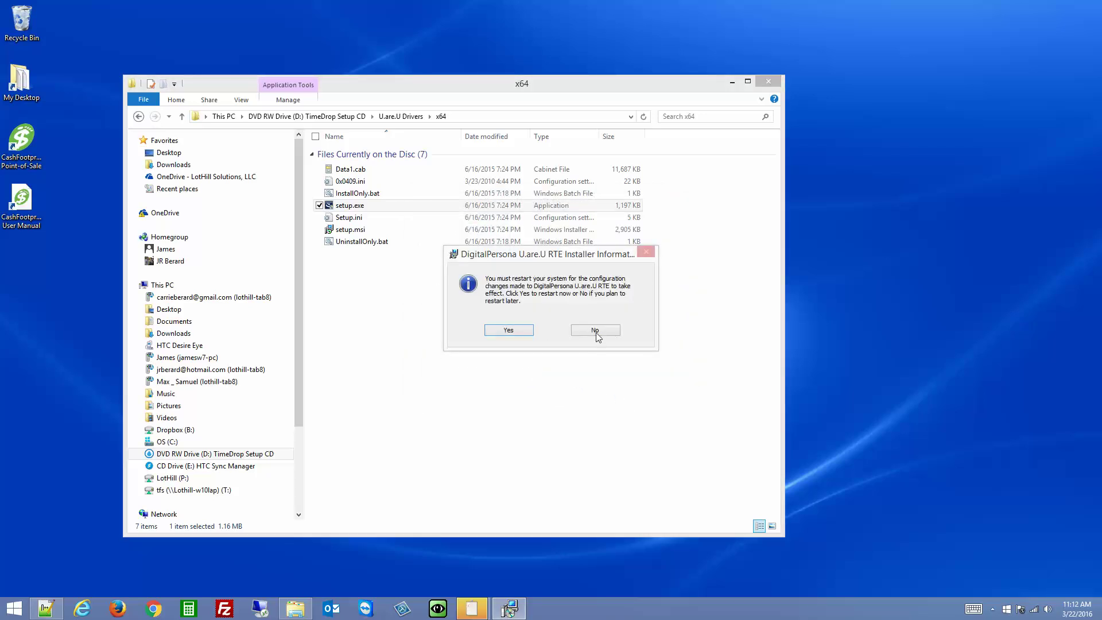
click(595, 331)
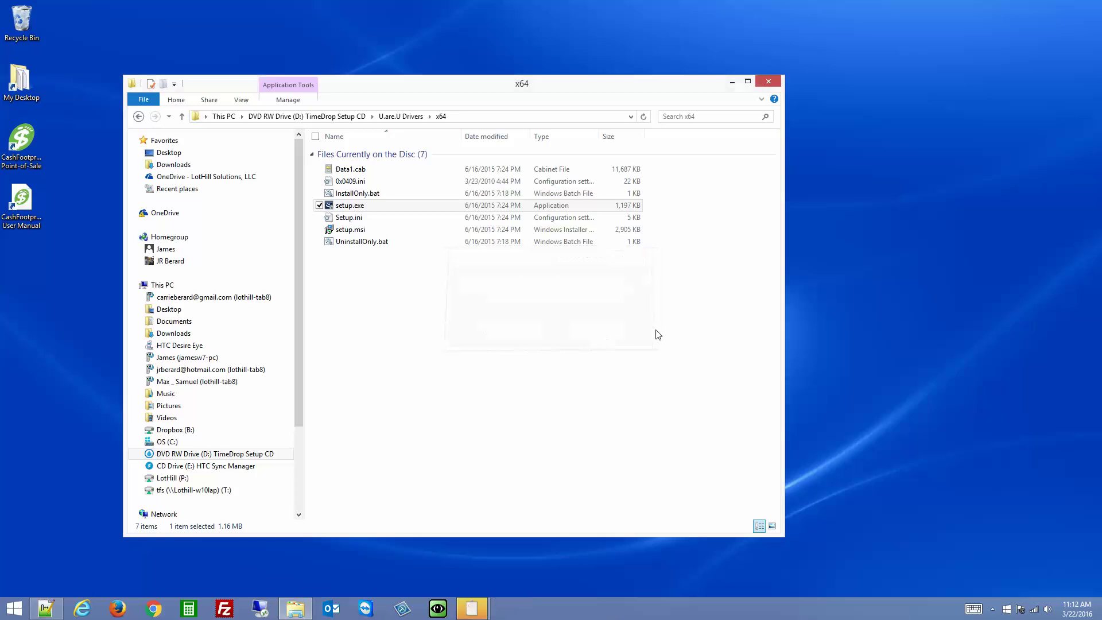
click(770, 80)
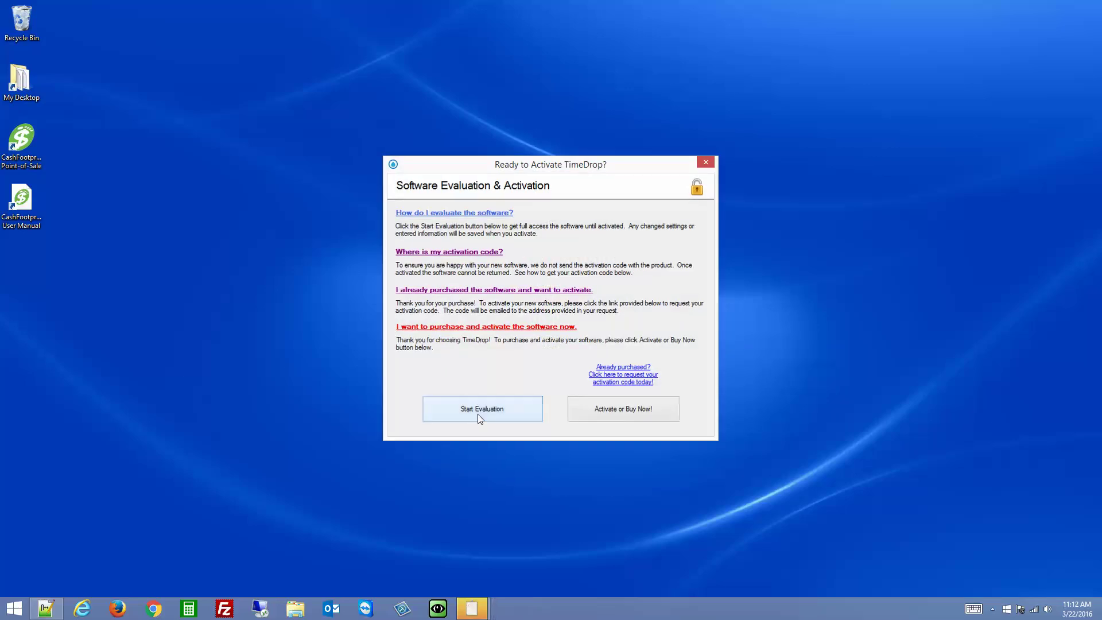
Start the TimeDrop evaluation and sign in as manager with the account password
click(476, 414)
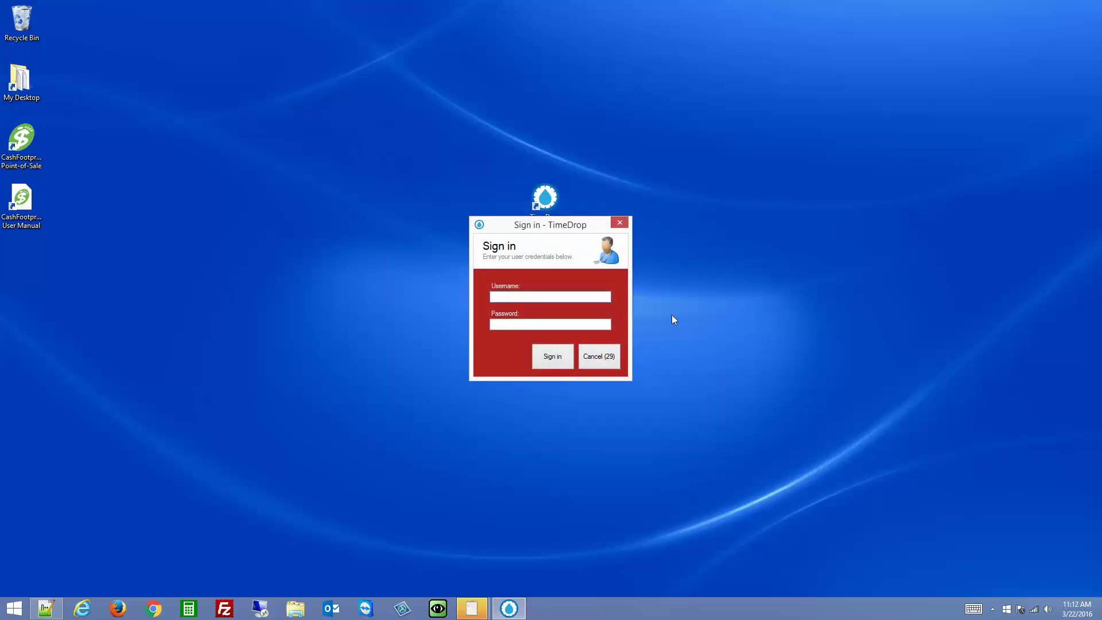
text(mm)
key(BackSpace)
key(BackSpace)
text(manager)
key(Tab)
key(Return)
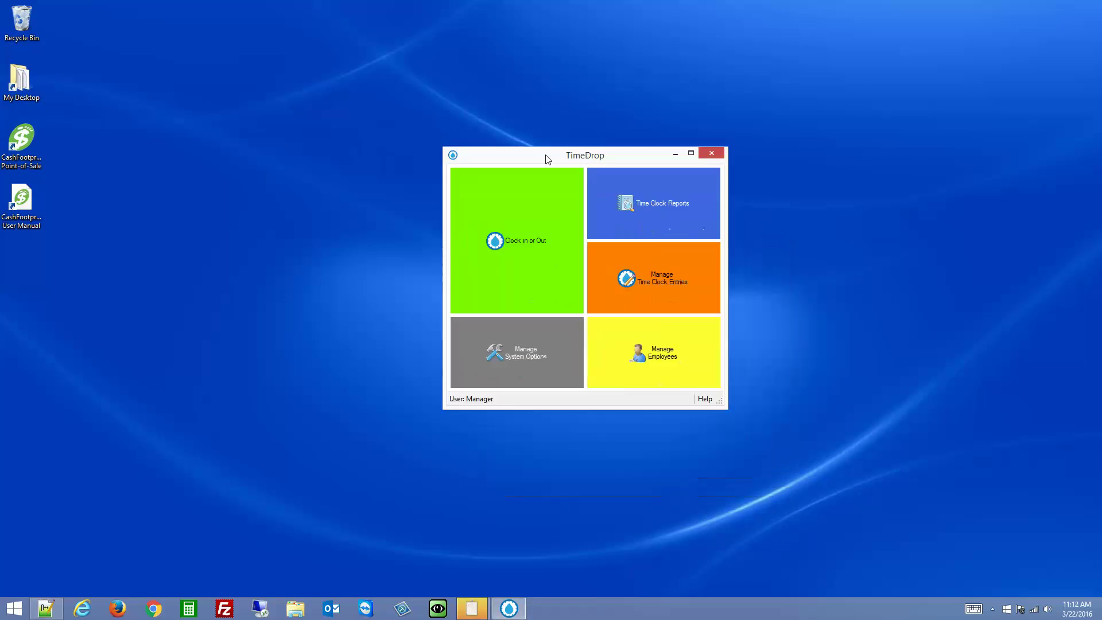
click(658, 360)
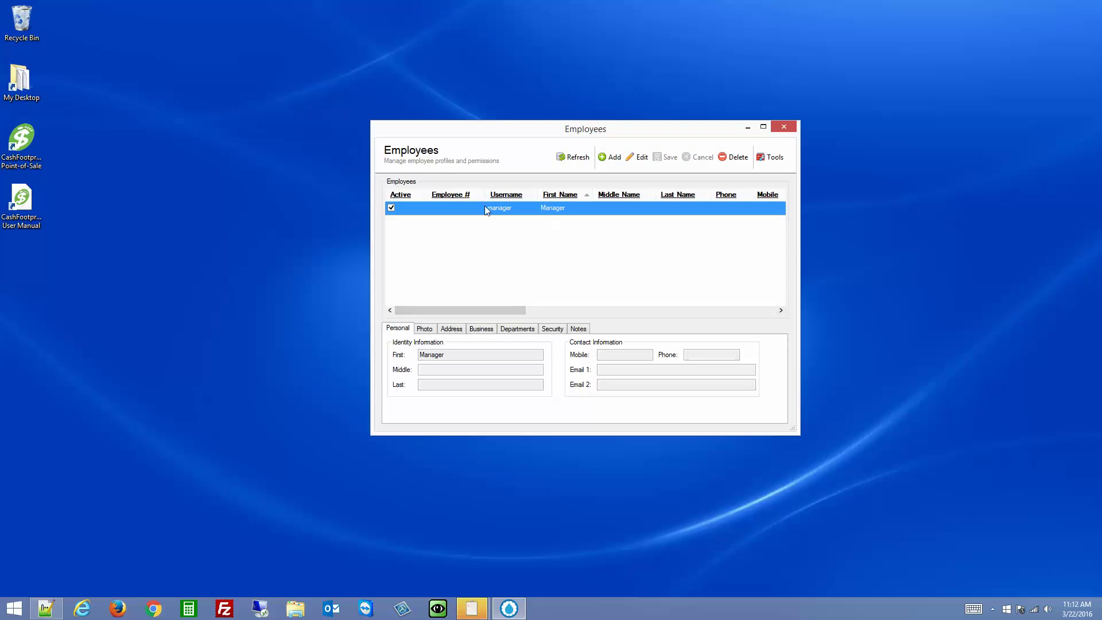
double_click(523, 209)
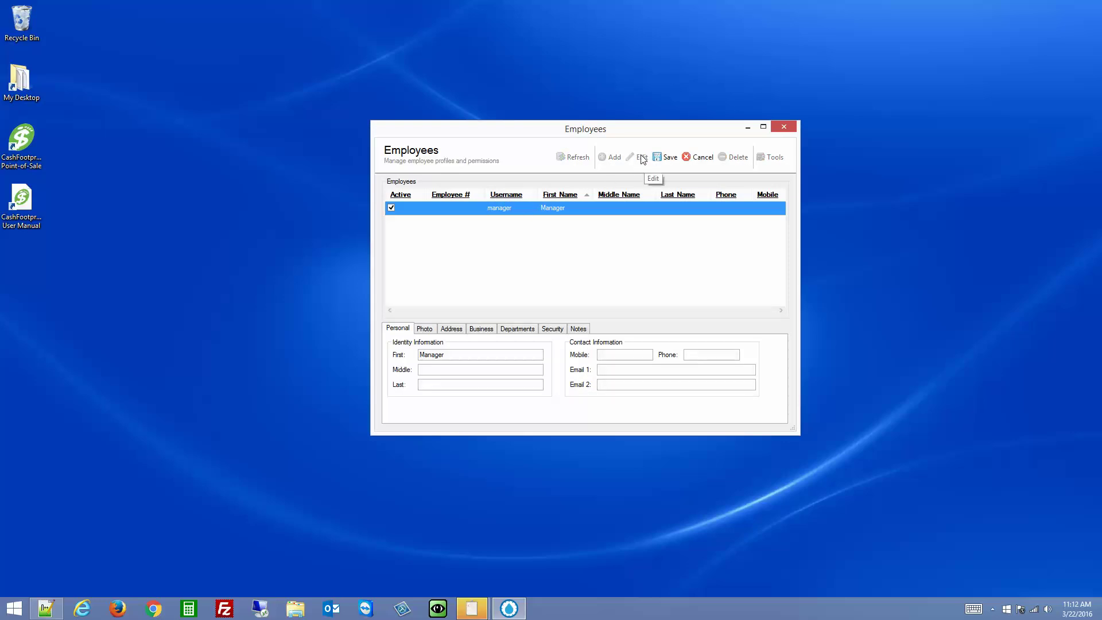
click(549, 329)
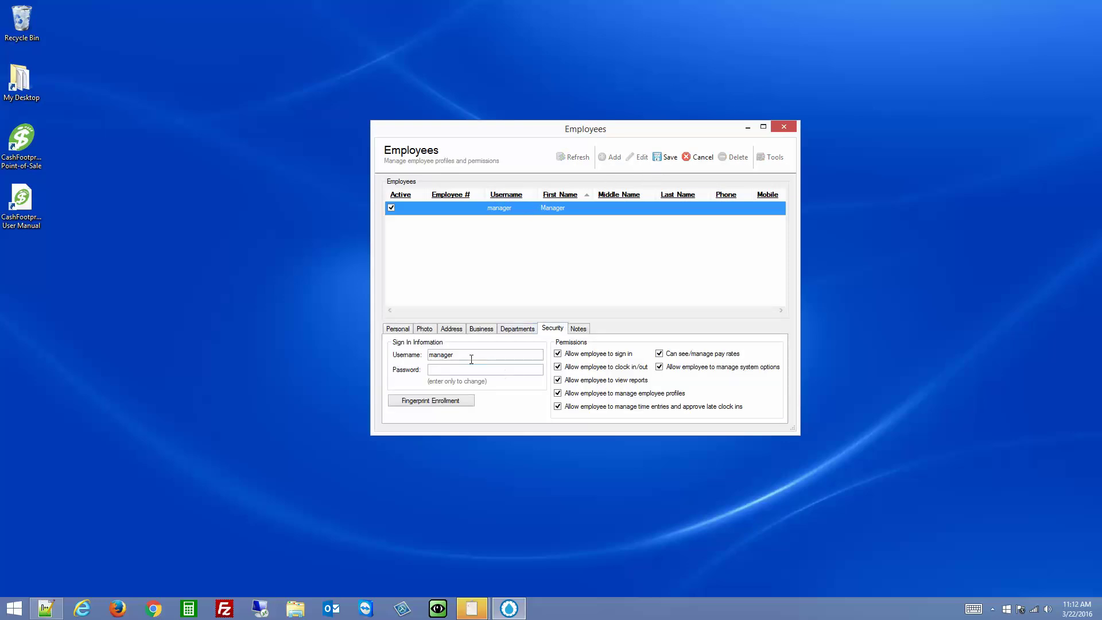
click(699, 156)
click(784, 127)
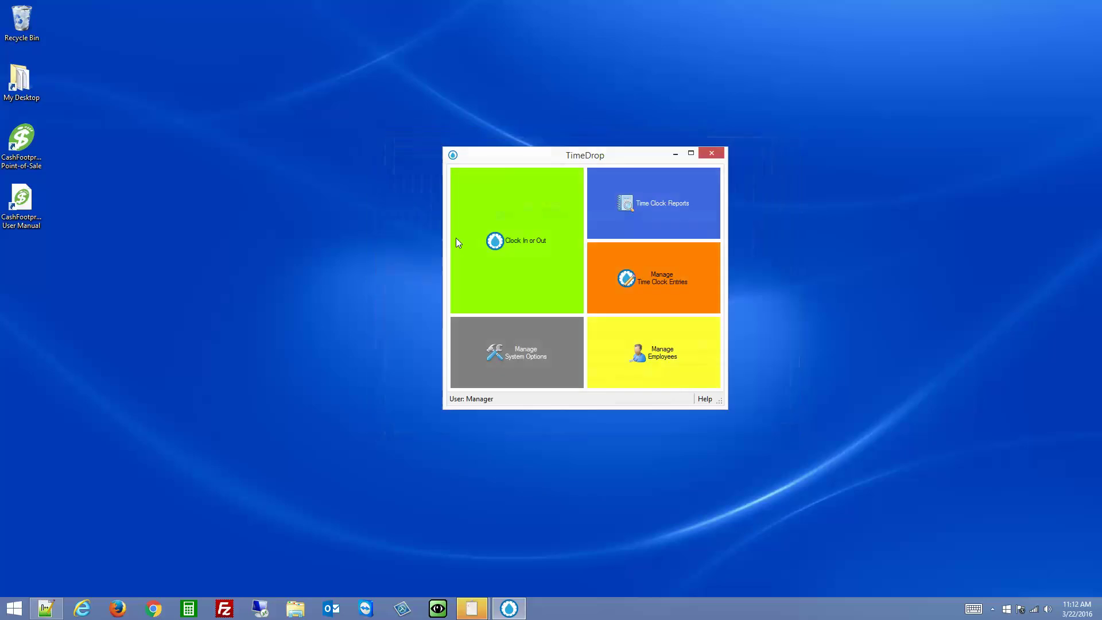
click(521, 354)
click(496, 190)
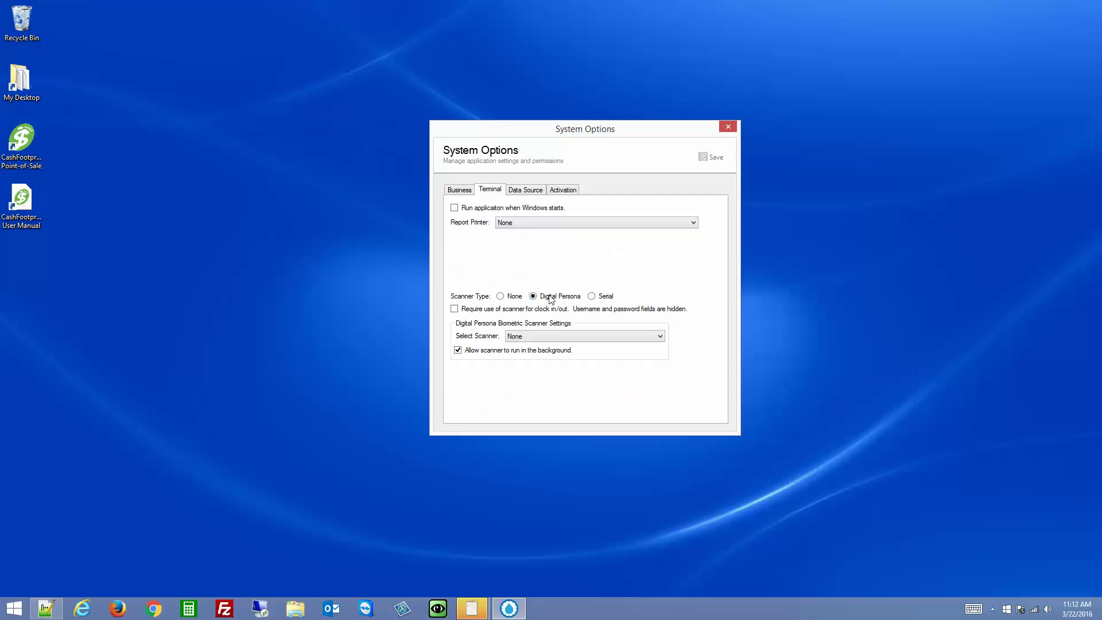
click(516, 297)
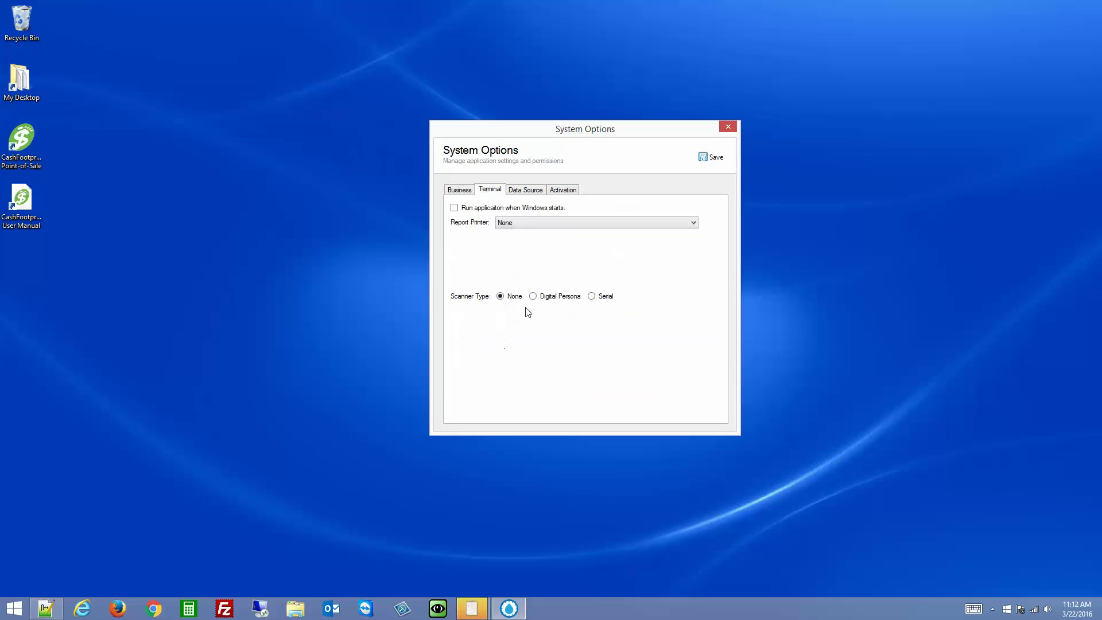
click(562, 303)
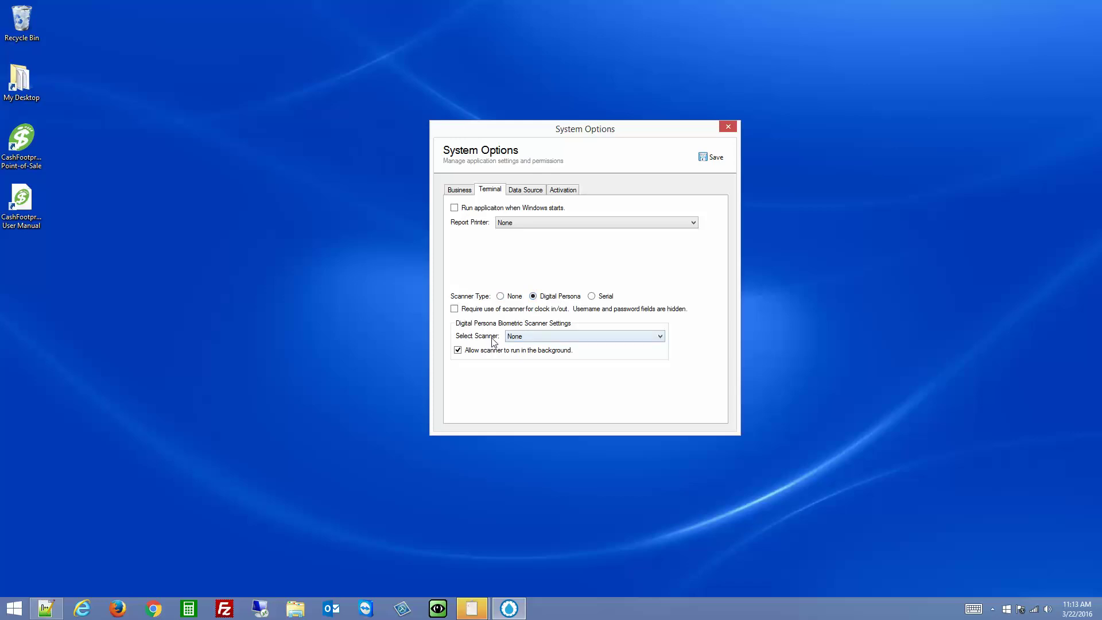
click(524, 338)
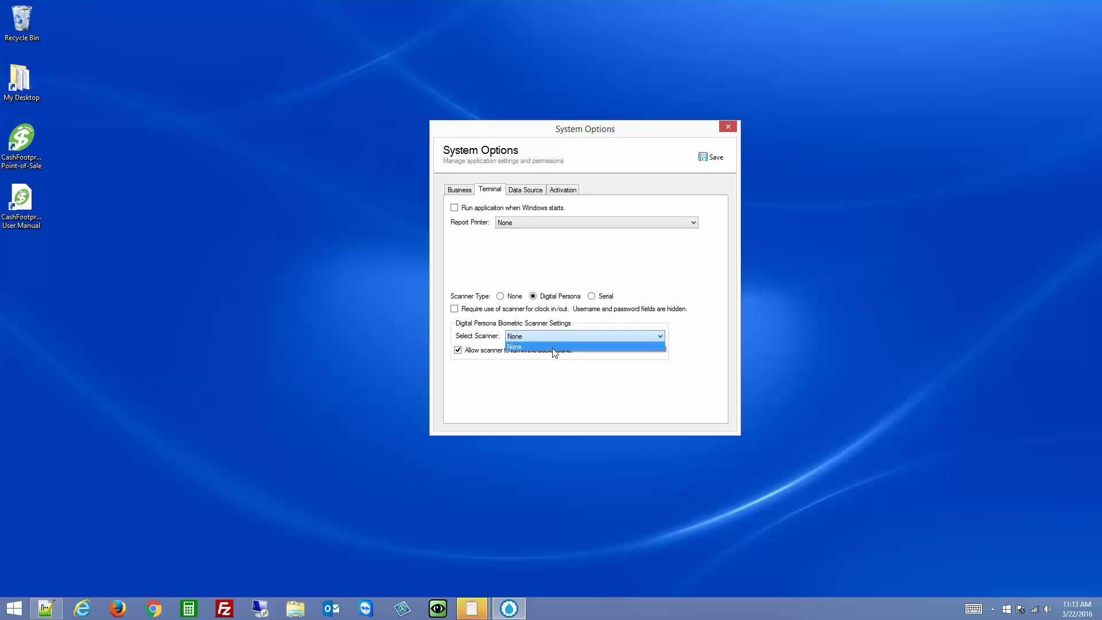
click(552, 347)
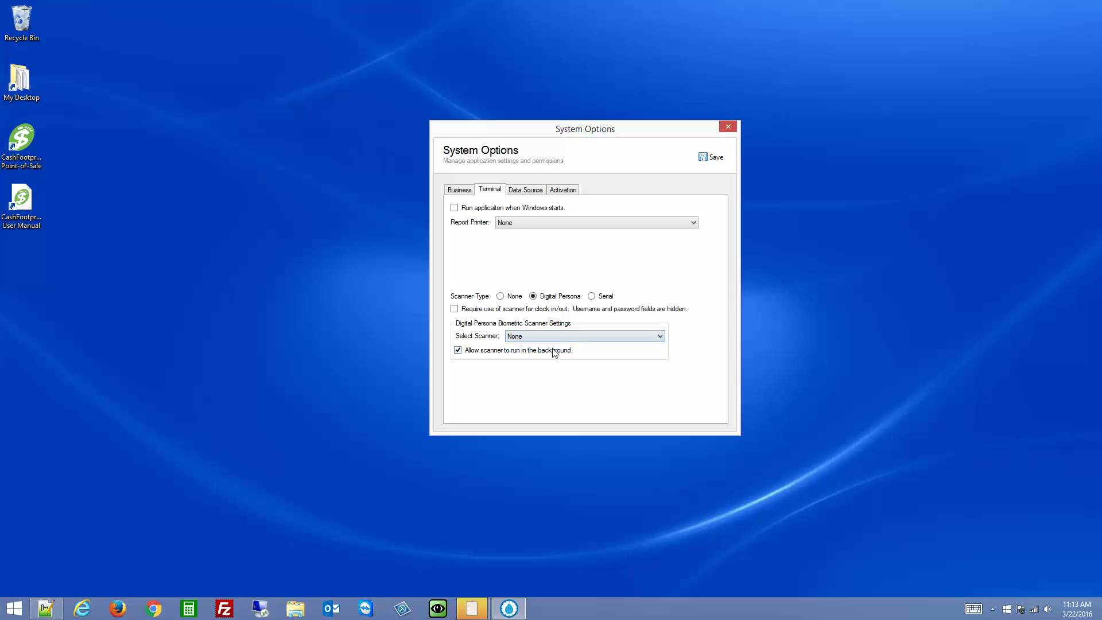
click(712, 157)
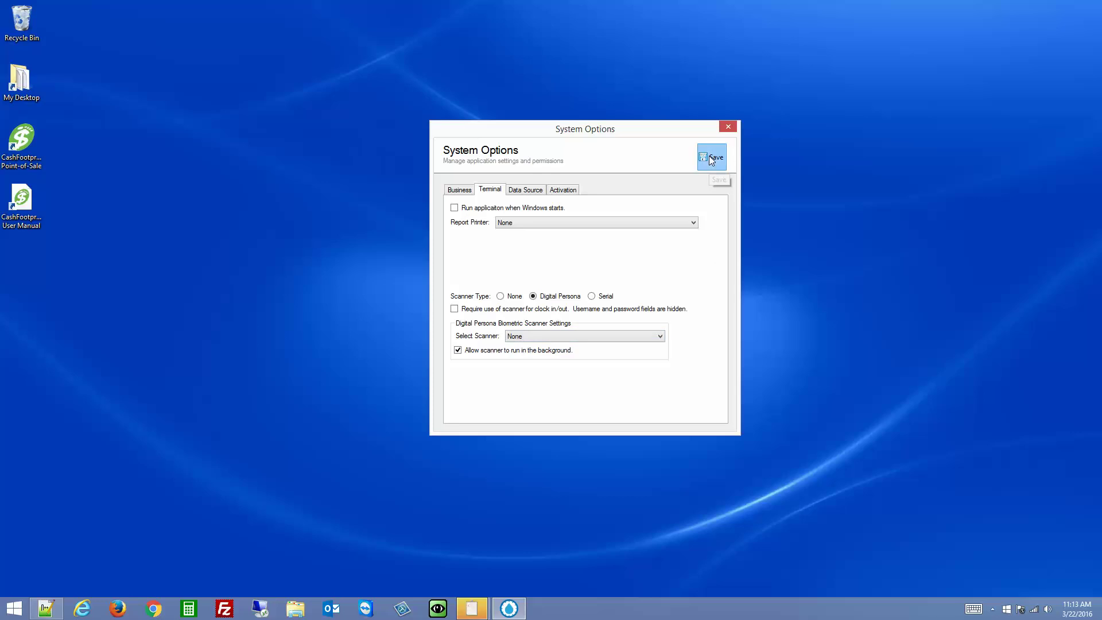
click(727, 127)
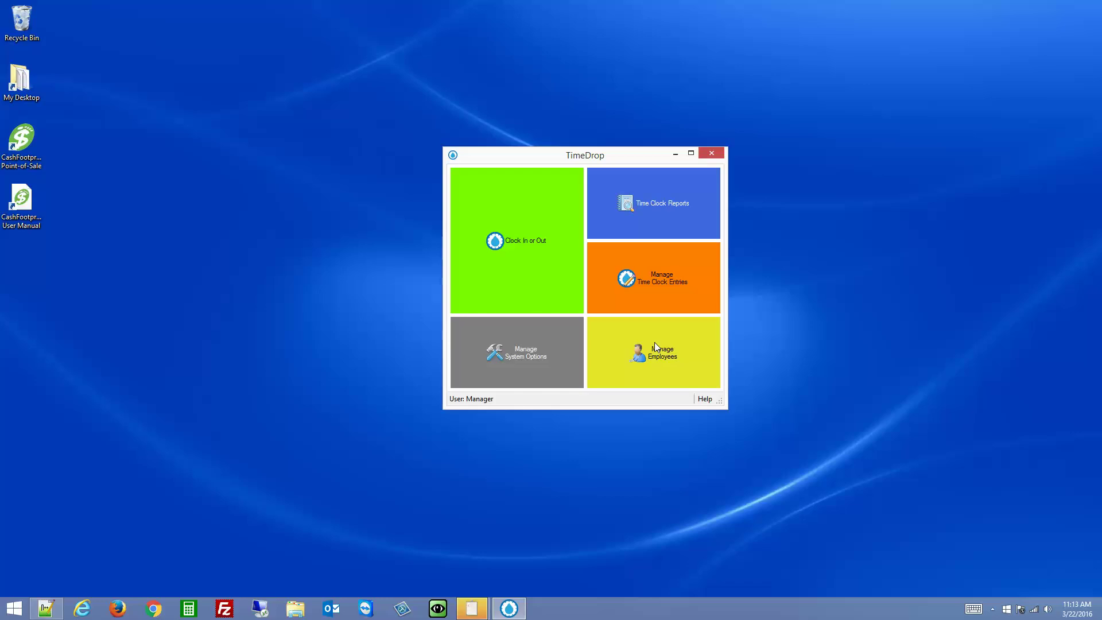
In System Options' Terminal tab, select the detected Digital Persona GUID scanner
click(542, 345)
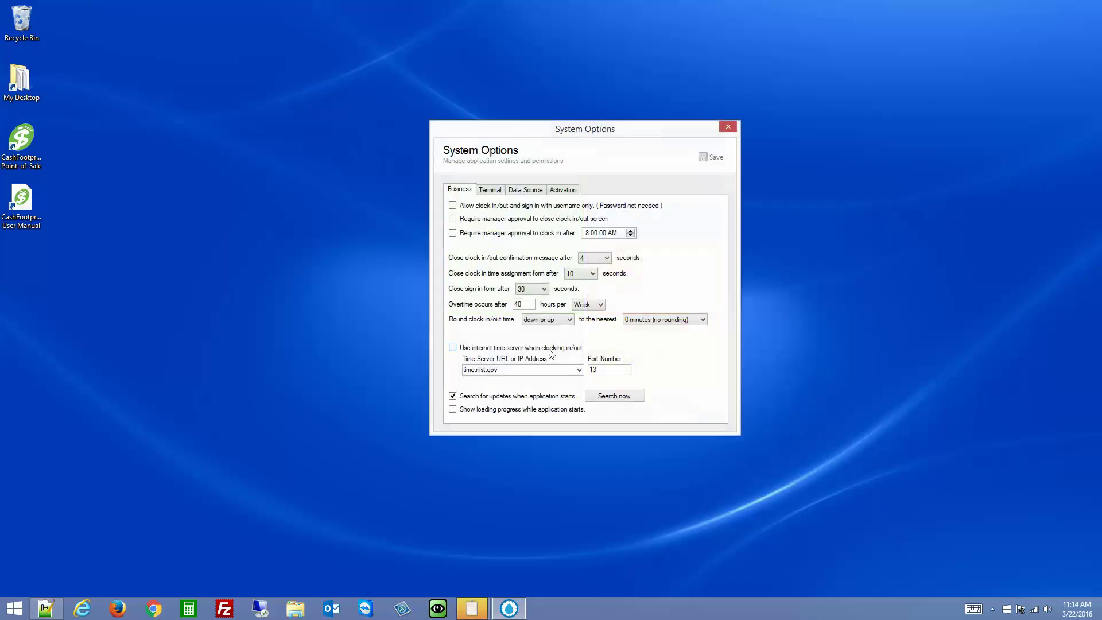
click(488, 191)
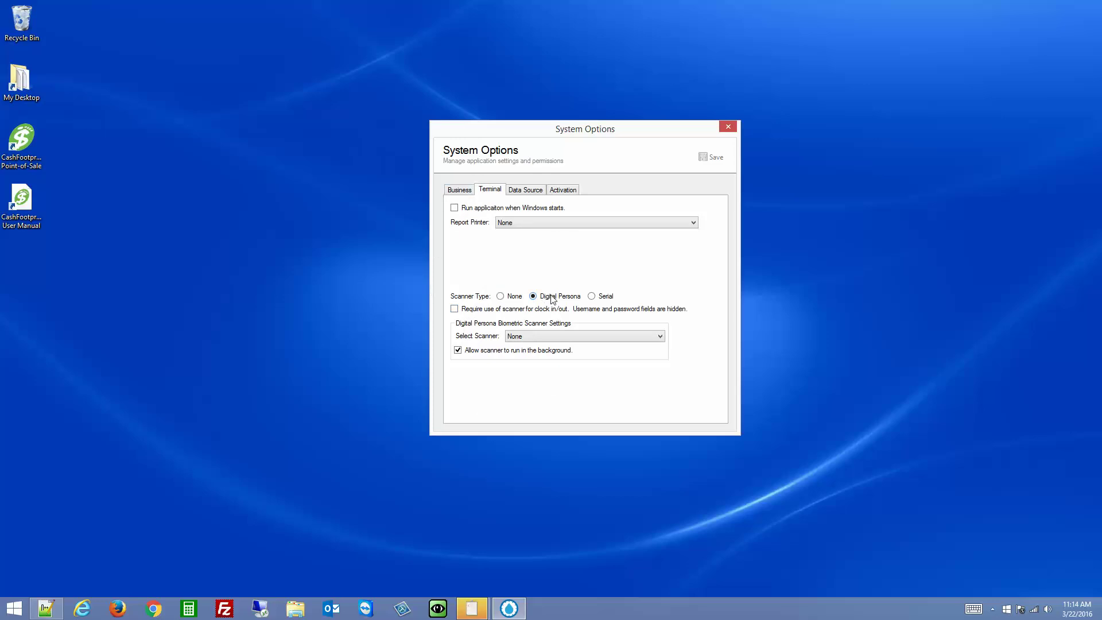
click(546, 340)
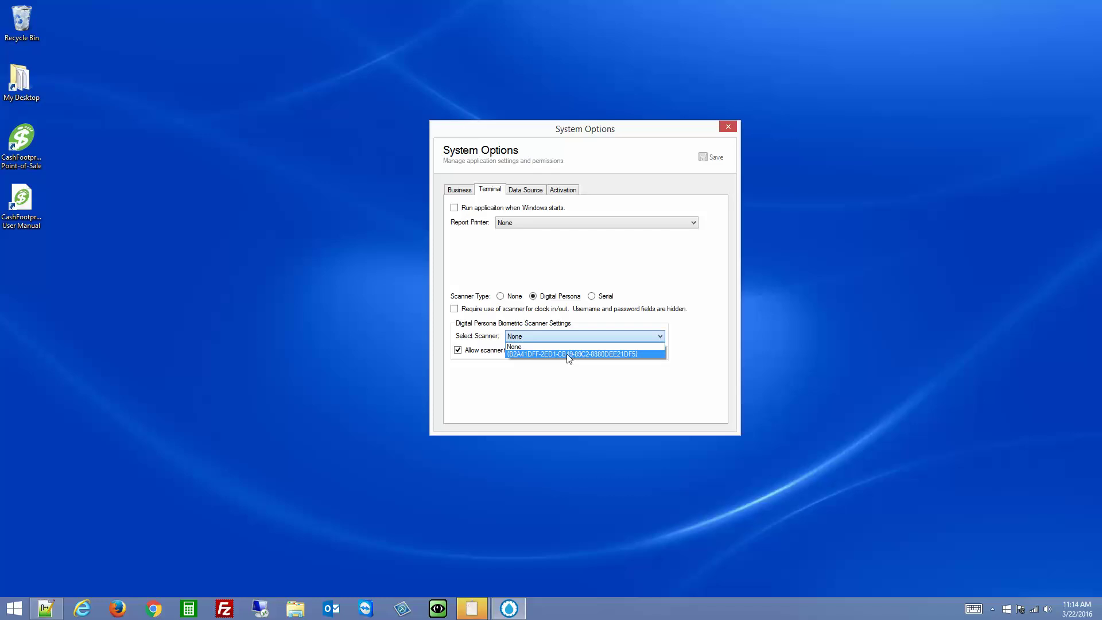
click(569, 356)
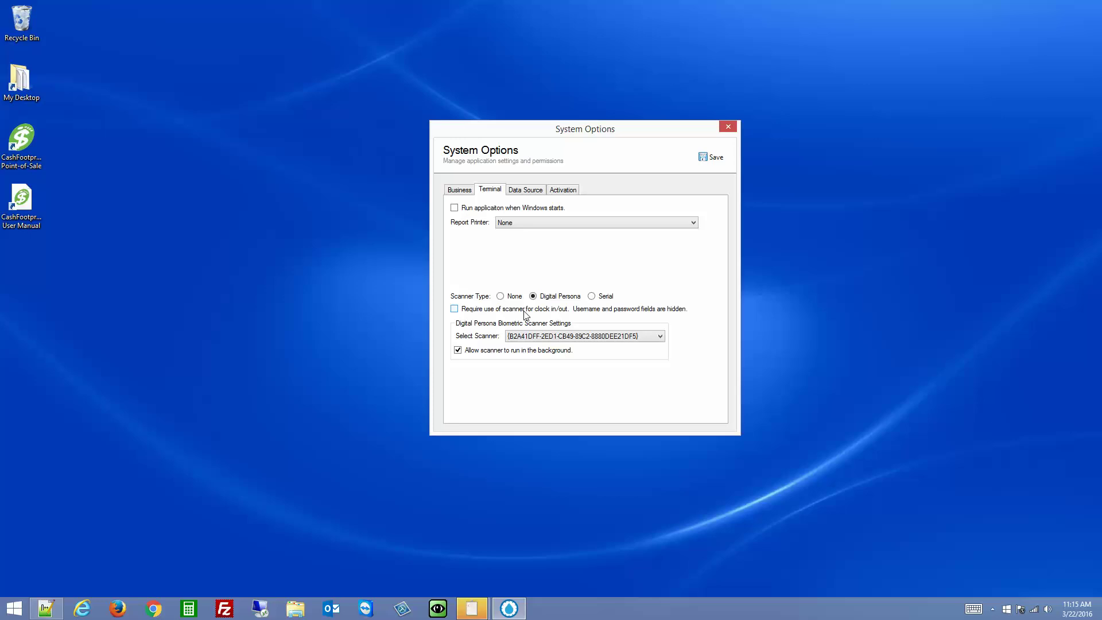
Compare the Business and Terminal tabs, then tick 'Require use of scanner for clock in/out'
click(459, 191)
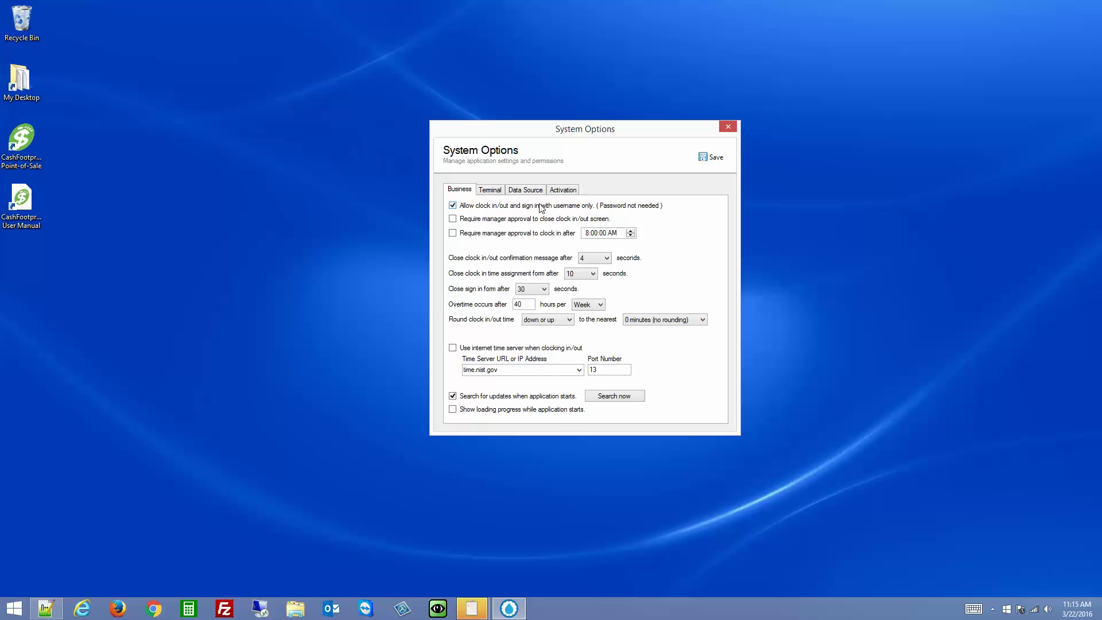
click(495, 194)
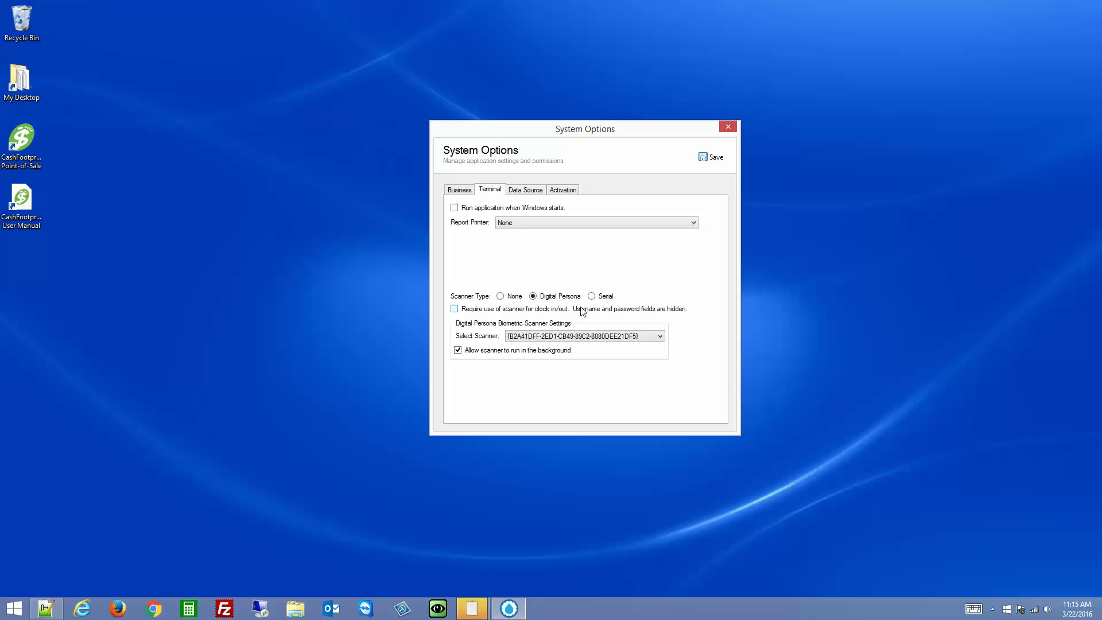
click(471, 194)
click(491, 190)
click(457, 192)
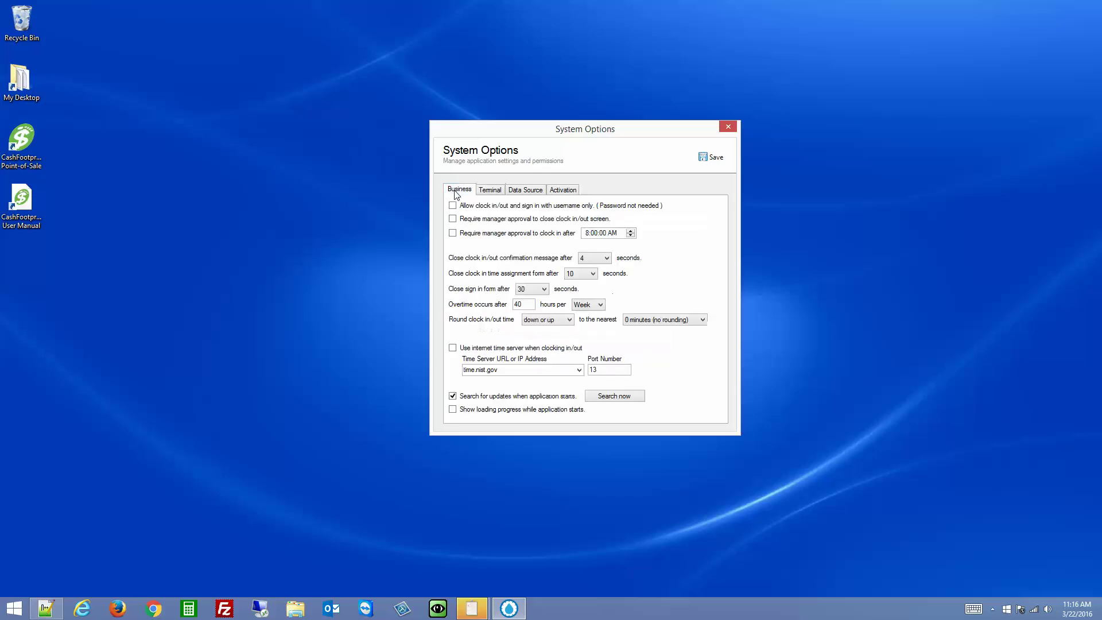
click(492, 192)
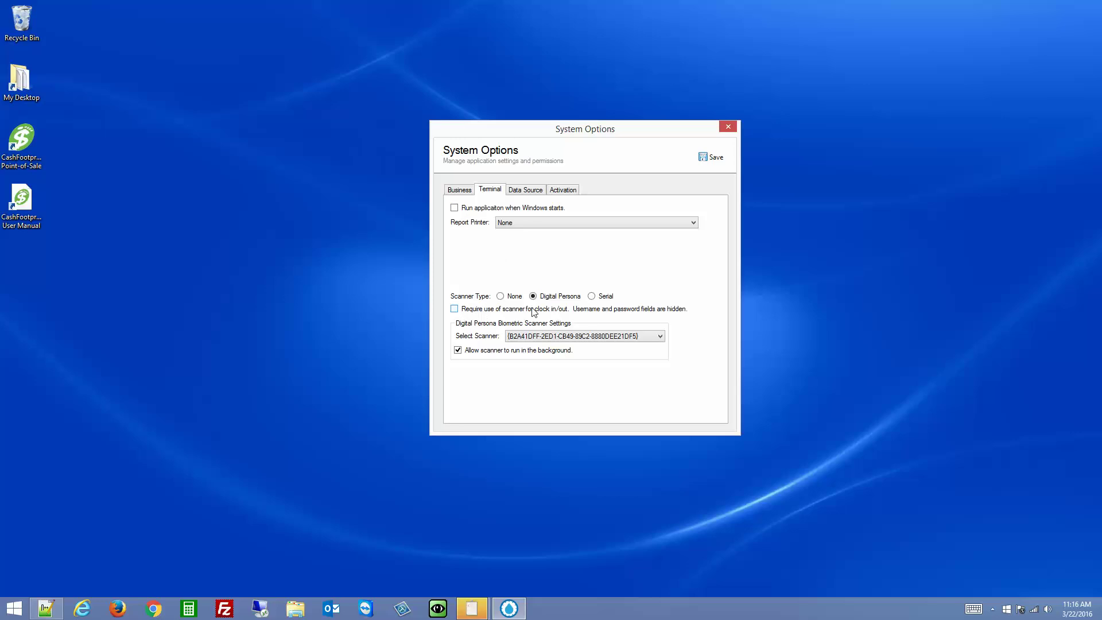
click(459, 312)
Untick the scanner requirement, save the System Options and close them
click(472, 314)
click(713, 159)
click(728, 126)
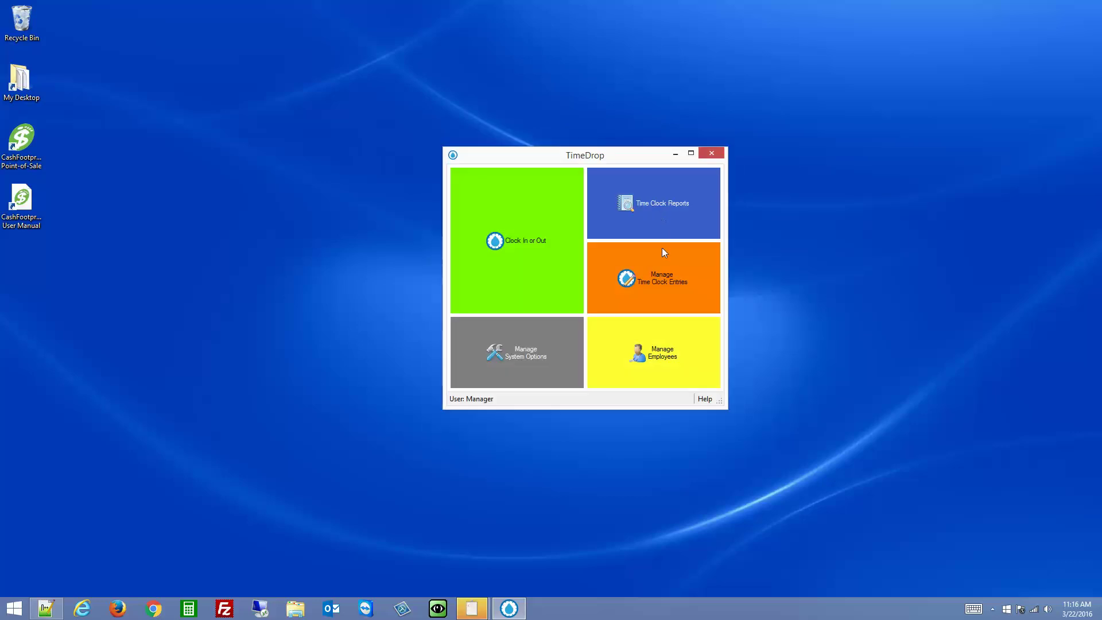
Open the Manager employee record's Security settings and launch Fingerprint Enrollment
click(644, 352)
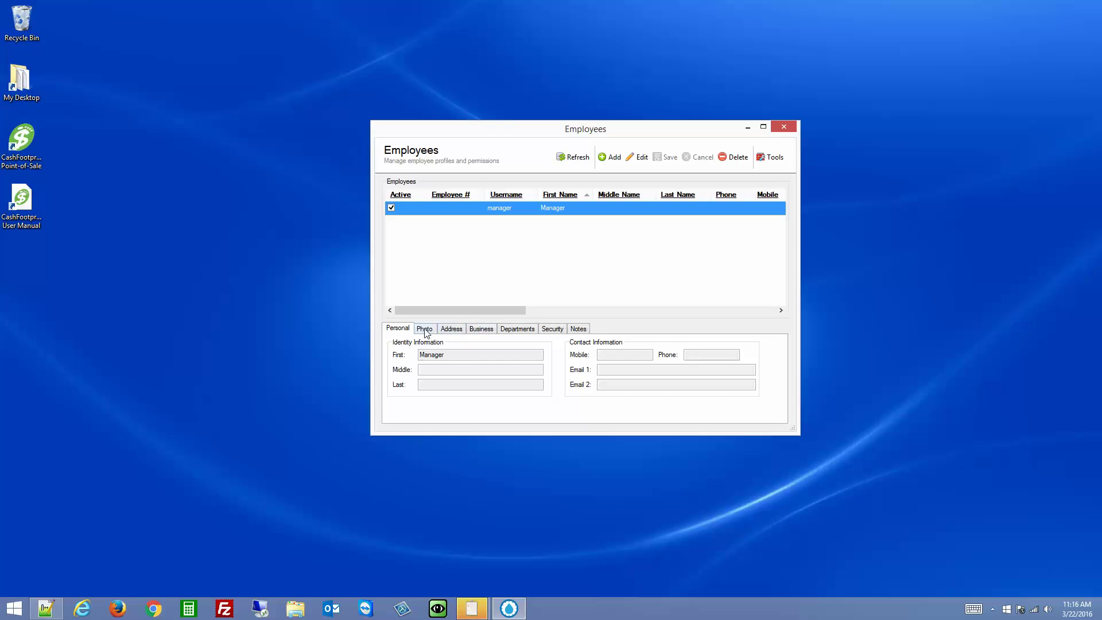
double_click(562, 212)
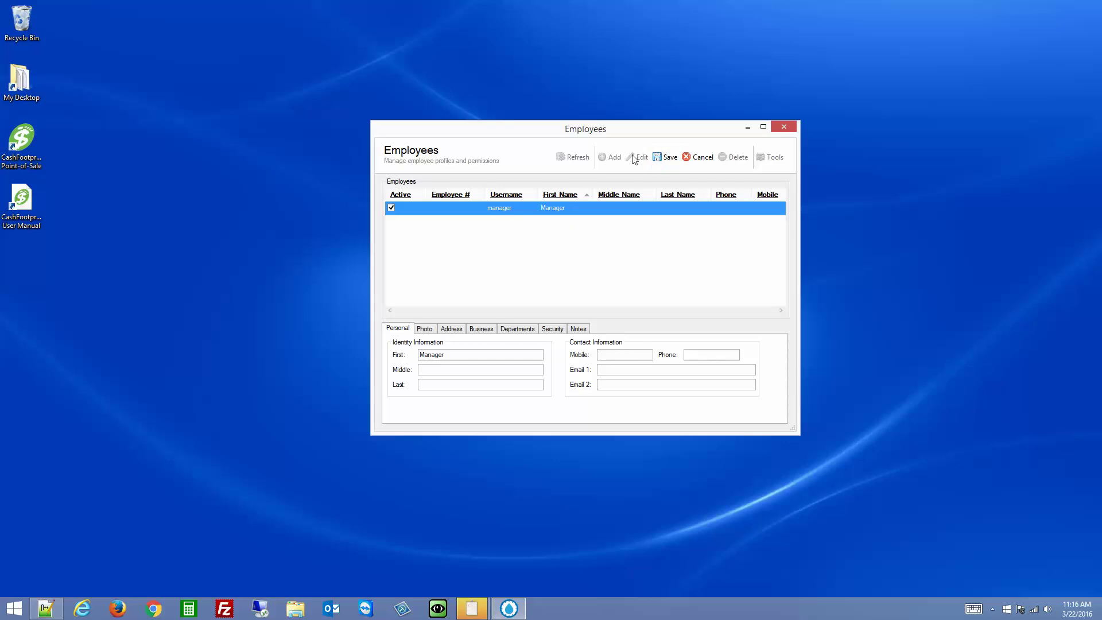
click(552, 329)
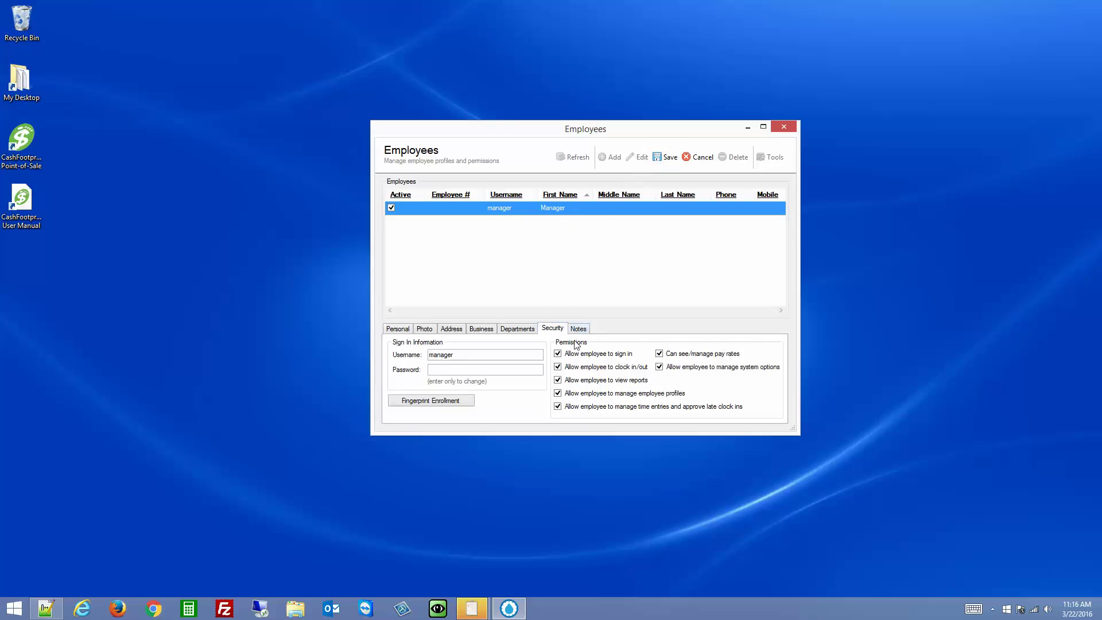
click(435, 400)
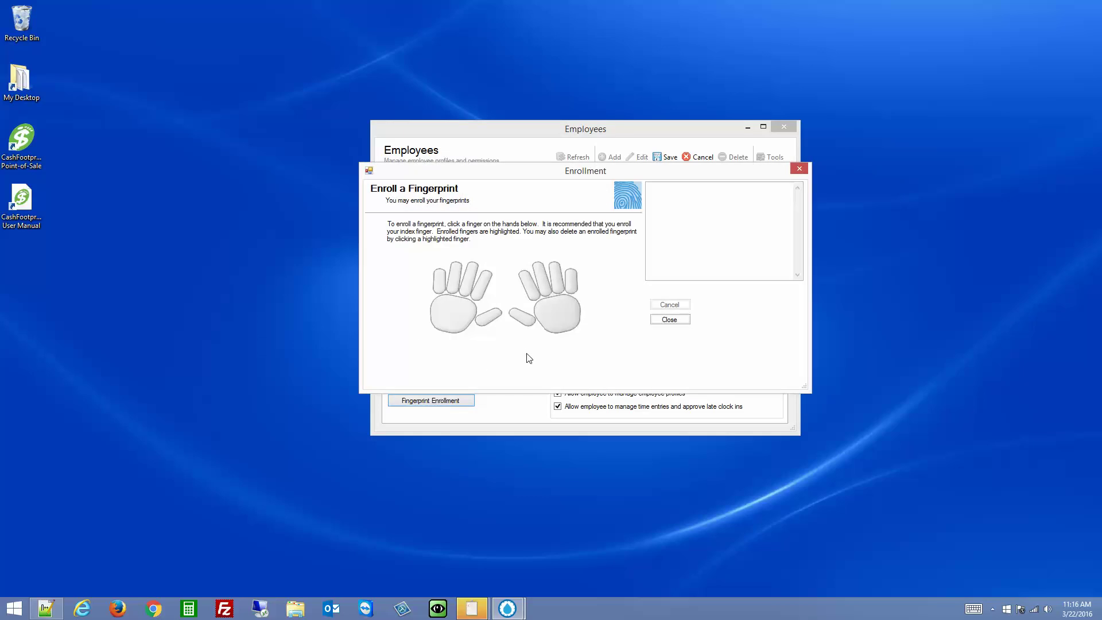
Enroll the Manager's left index finger (finger 6) with four scans, then close Enrollment
click(481, 288)
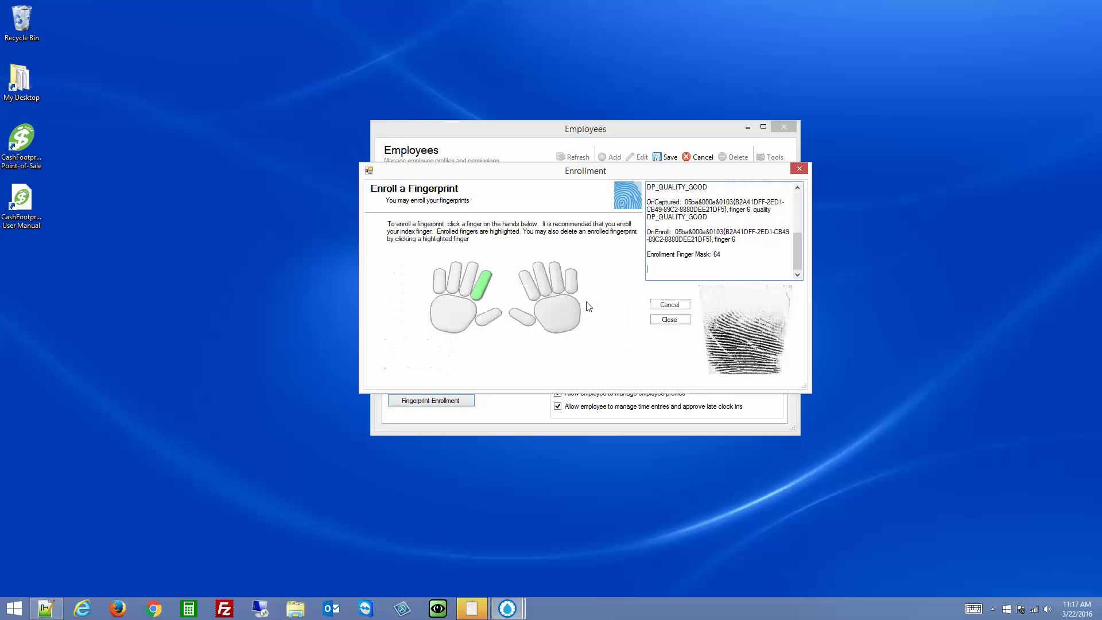
click(669, 321)
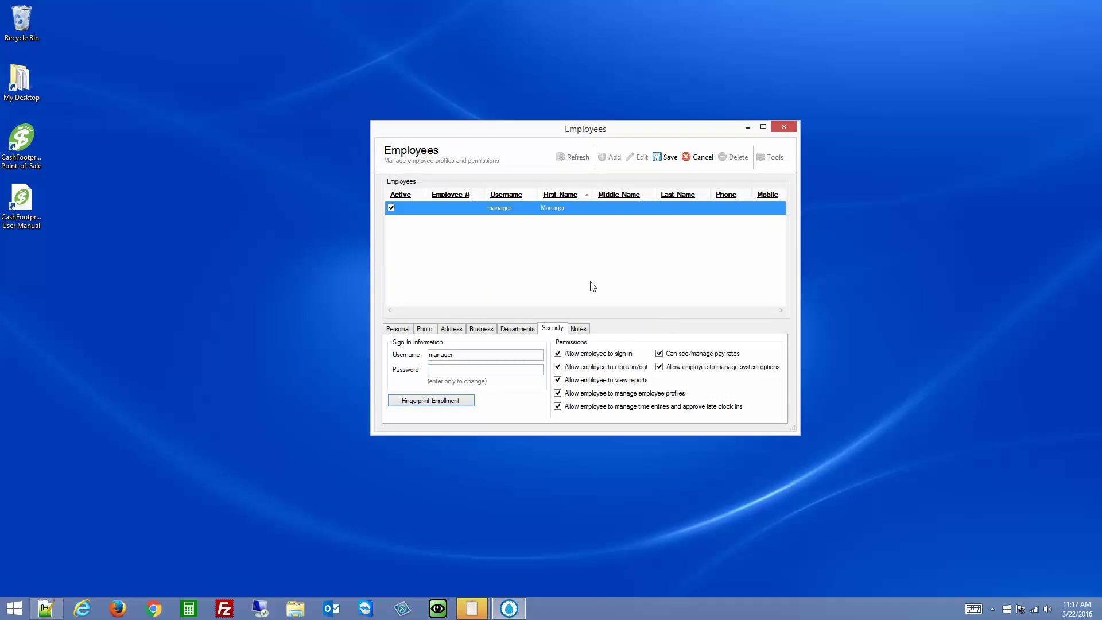
Save the Manager's record, close Employees, and open Clock In/Out, dismissing the credentials warning
click(666, 156)
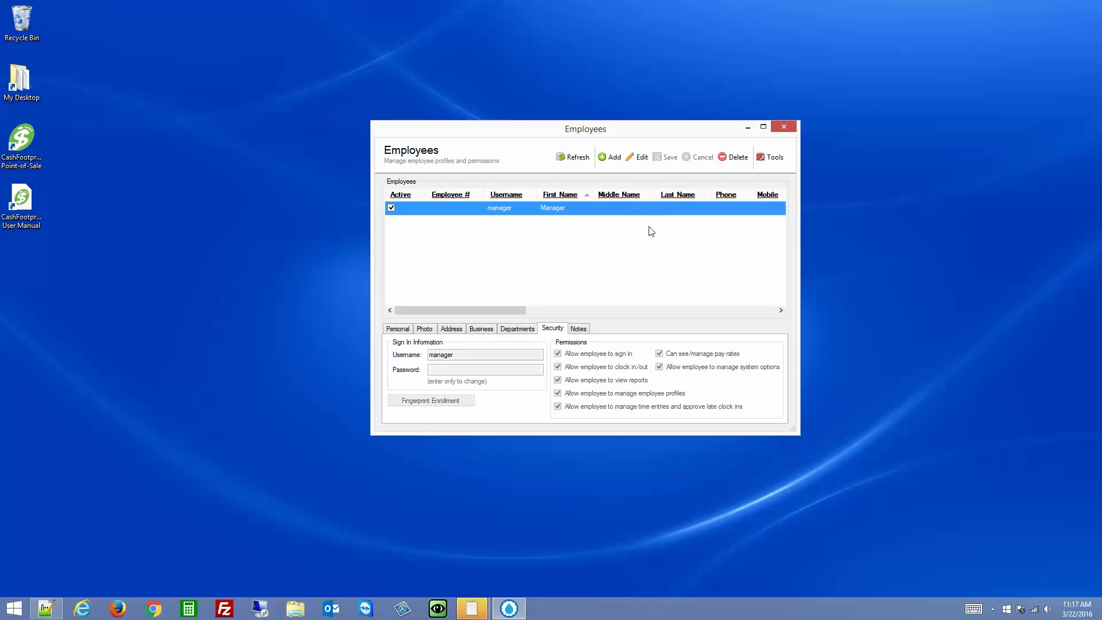
click(785, 129)
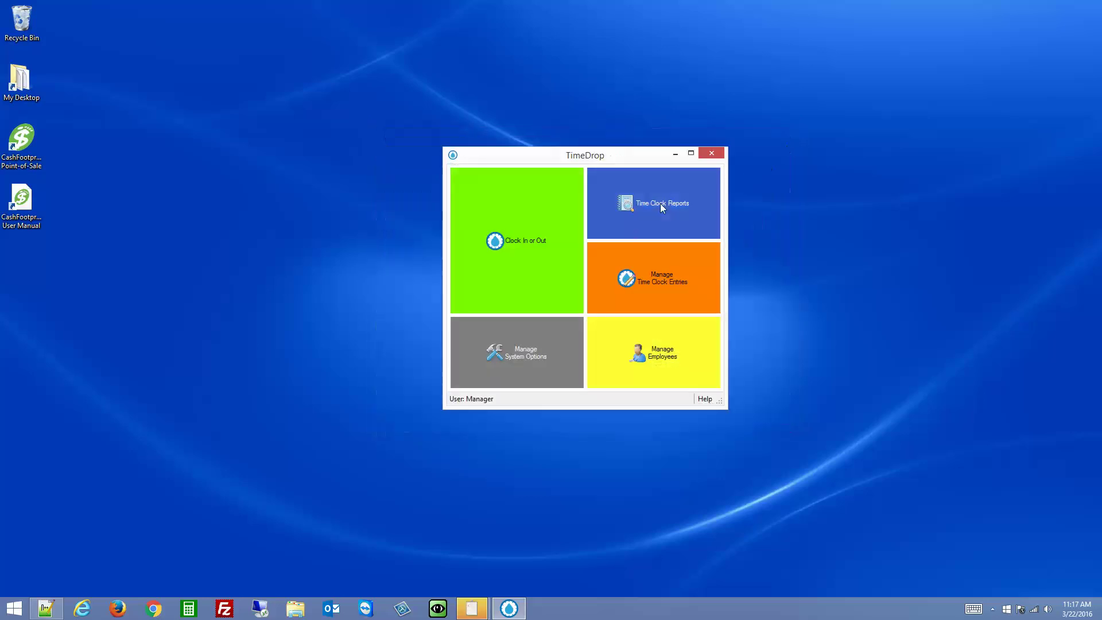
click(523, 241)
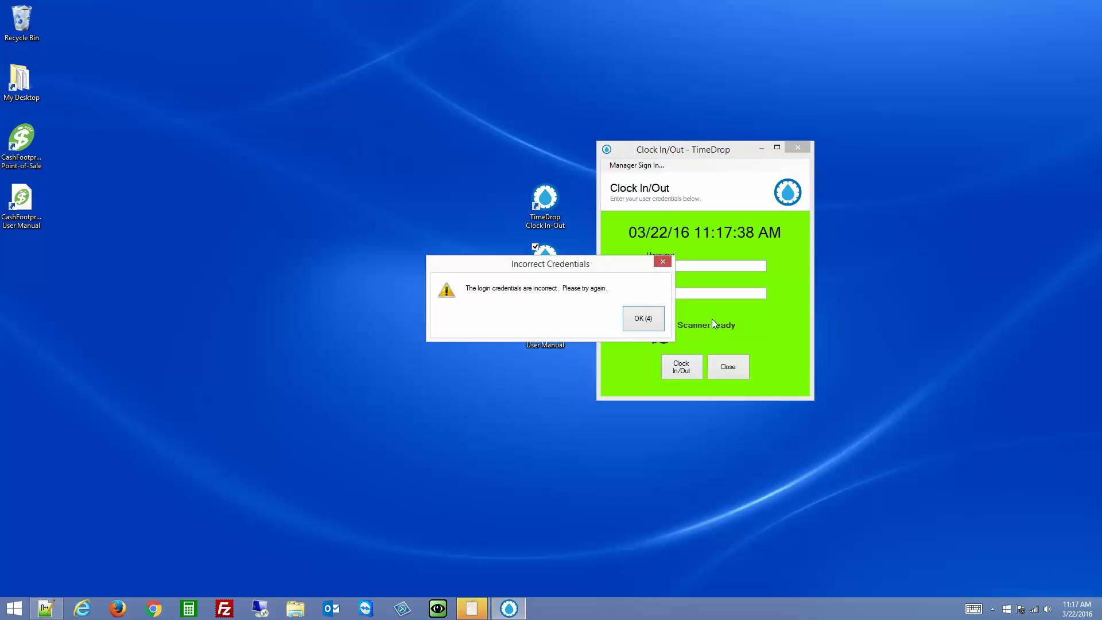
click(651, 320)
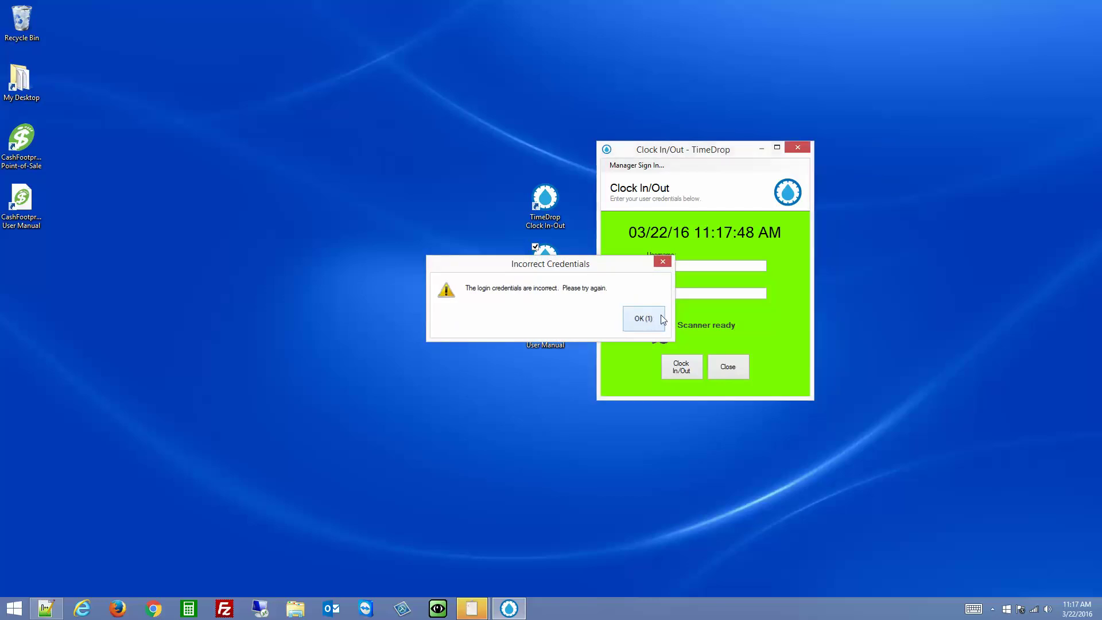
Clock the Manager out with the manager username and password
text(mana)
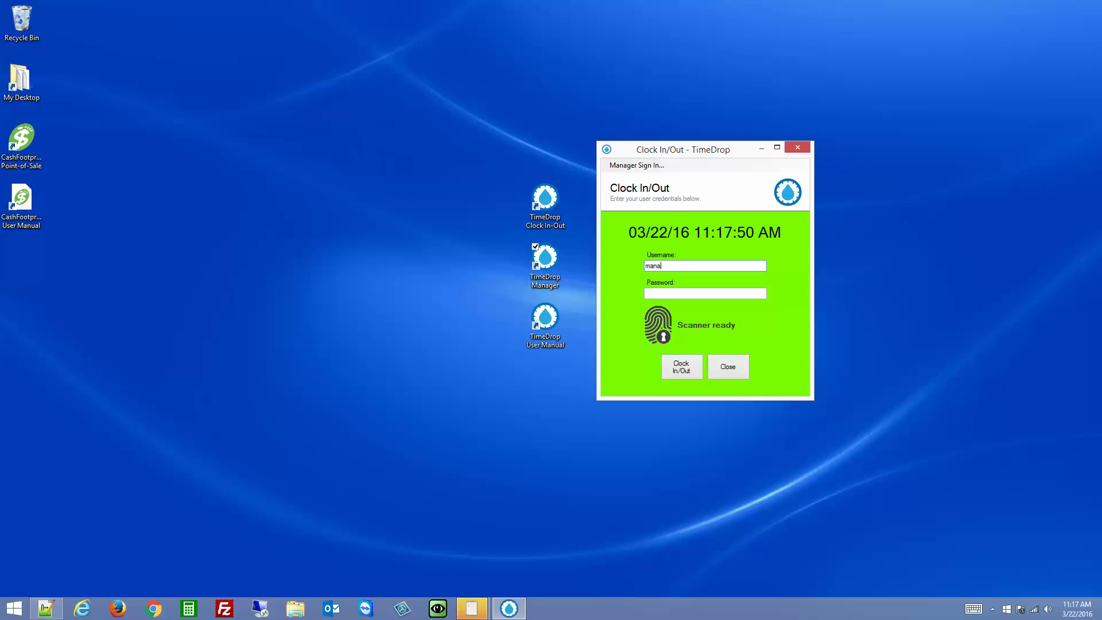
text(ger)
key(Tab)
text(****)
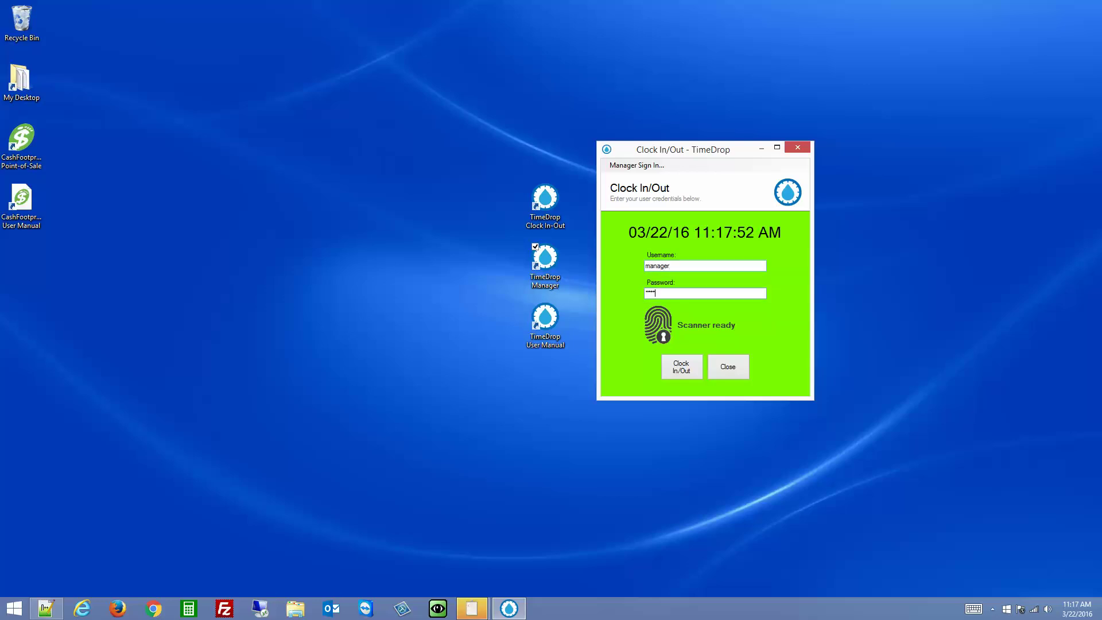
key(Return)
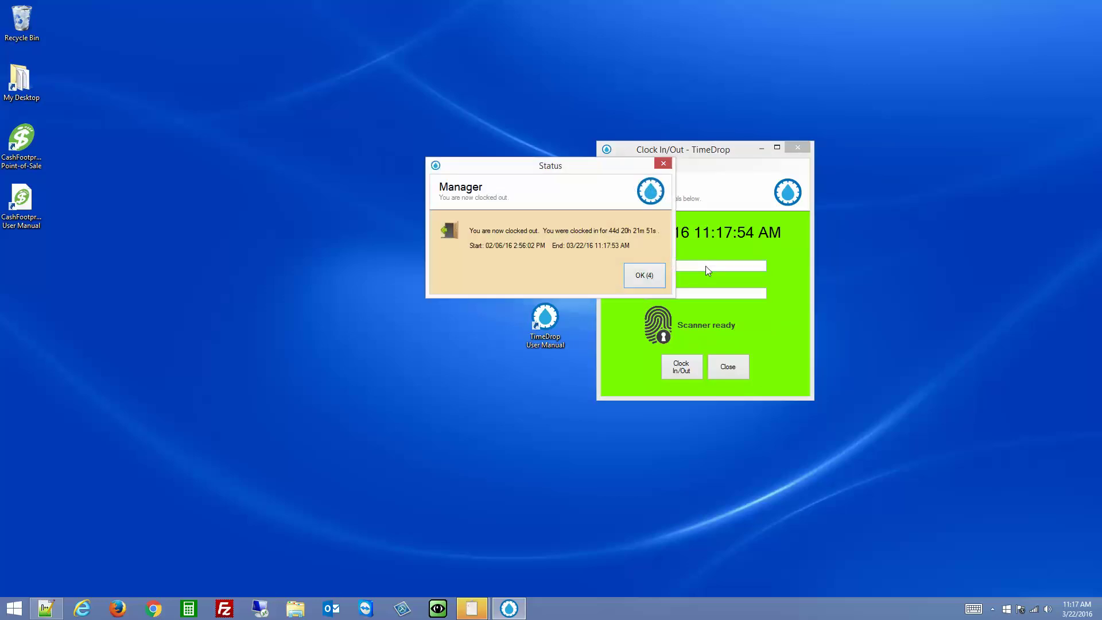
key(Return)
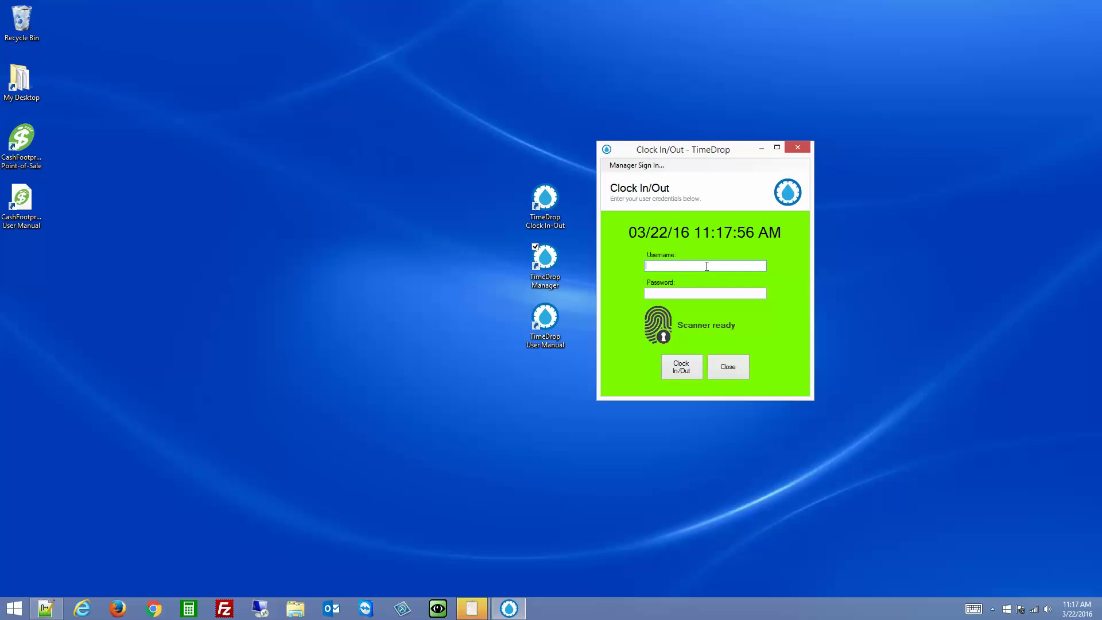
Clock the Manager back in with the manager username and password
text(manager)
key(Tab)
key(Return)
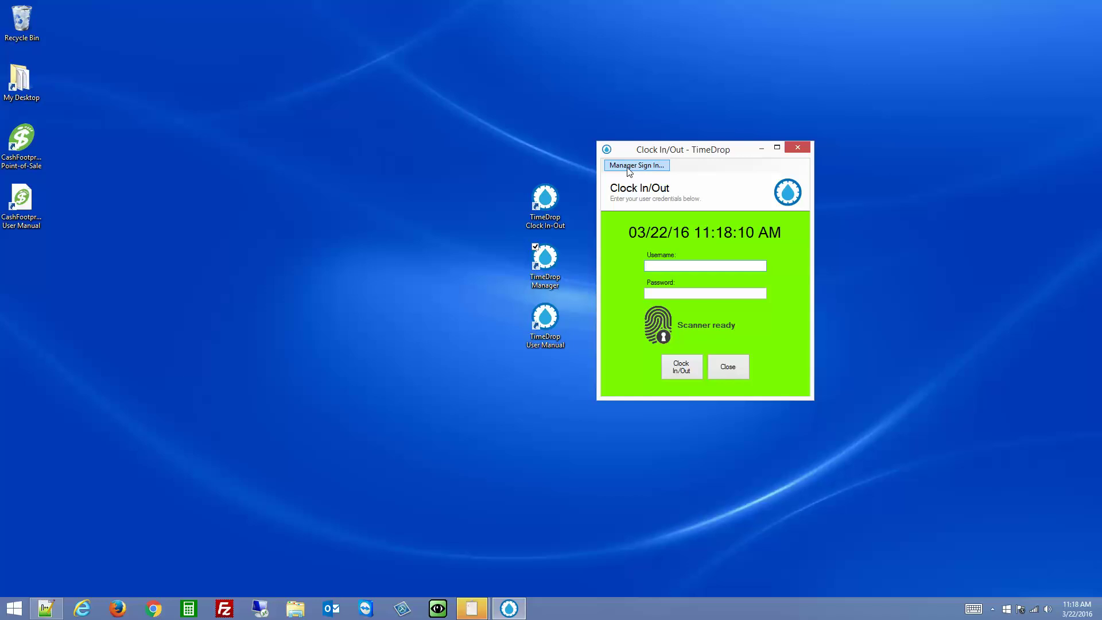
Sign in through Manager Sign In with the manager's username and password
click(628, 166)
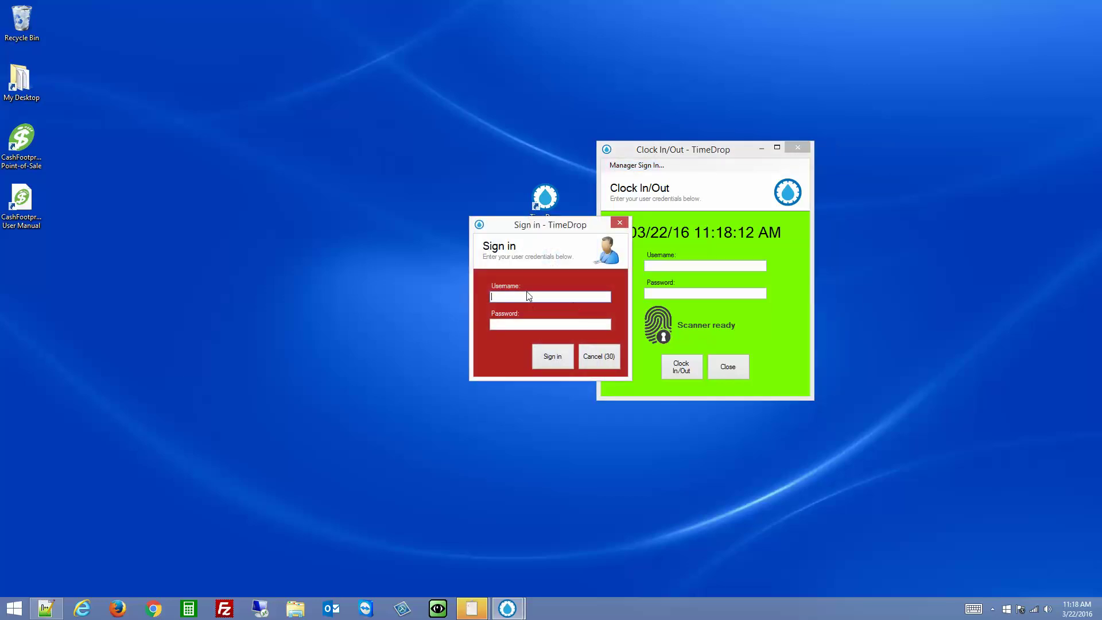
key(Tab)
key(Return)
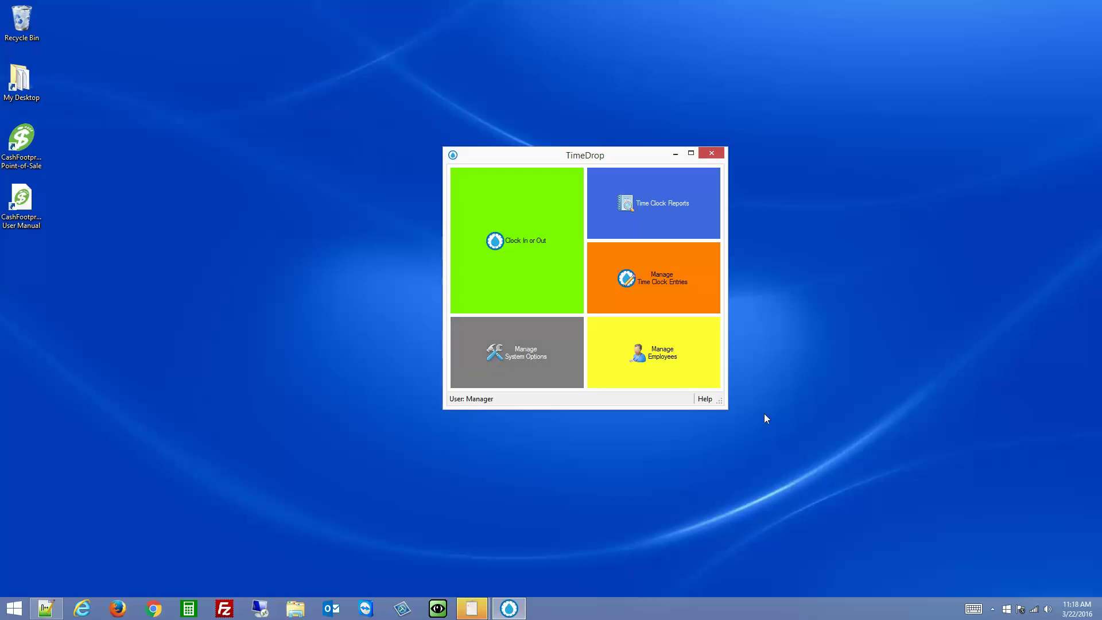
click(992, 609)
click(858, 542)
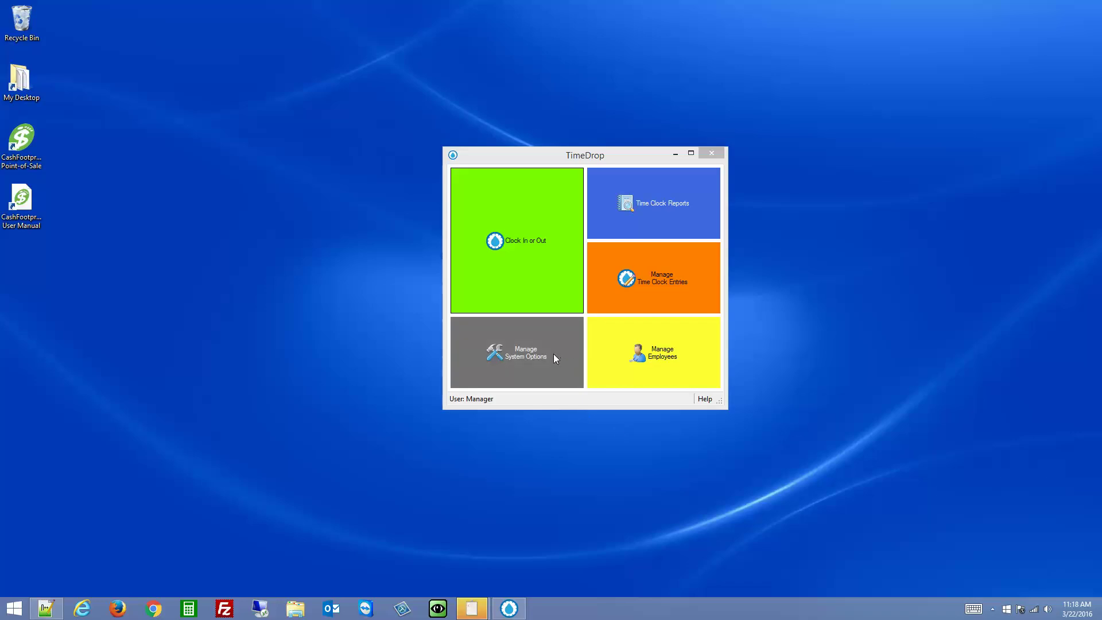
Capture a webcam photo for the manager's employee record on its Photo tab
click(649, 352)
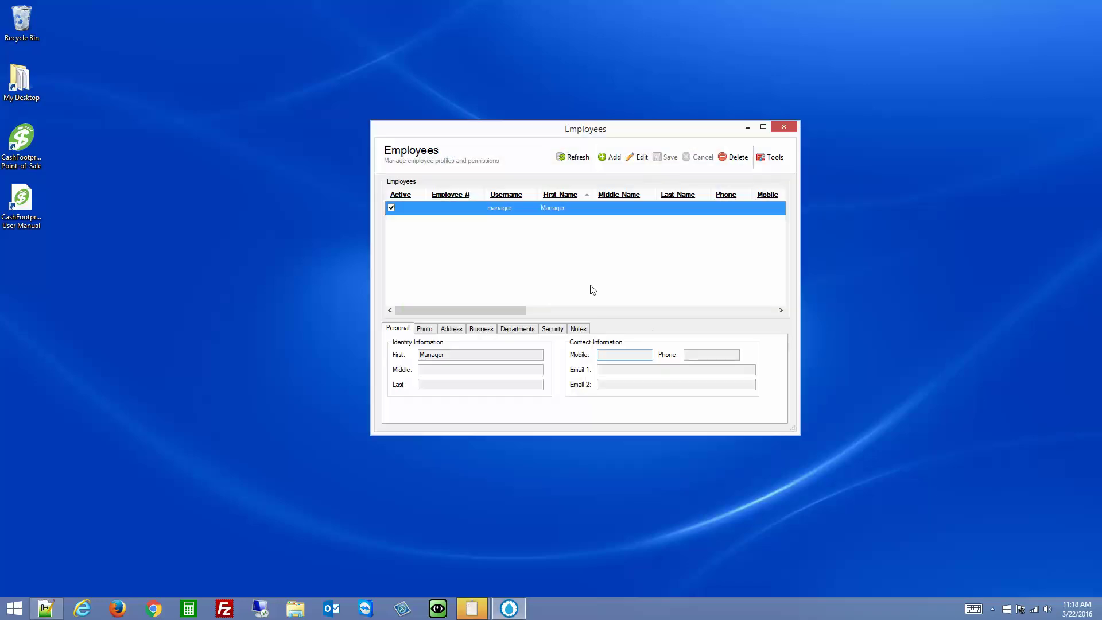
double_click(503, 211)
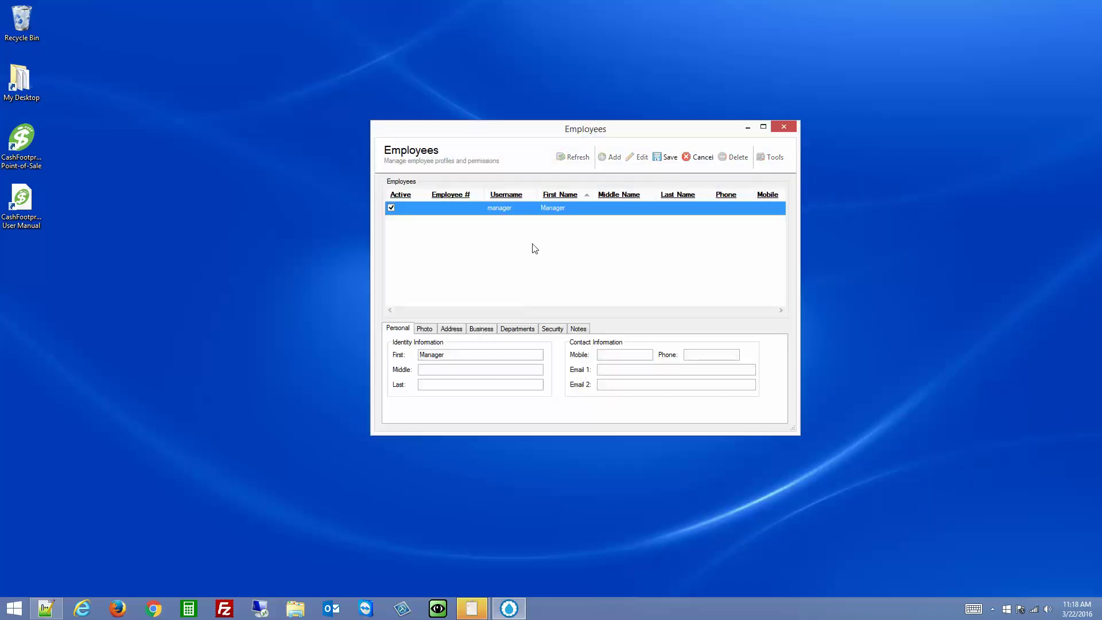
click(423, 329)
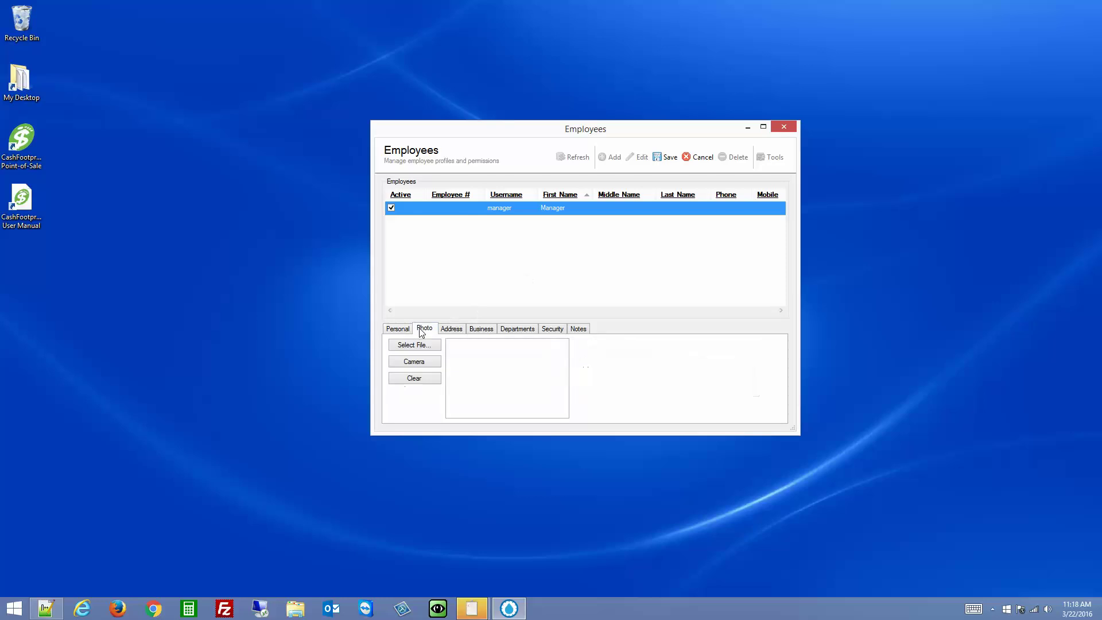
click(432, 360)
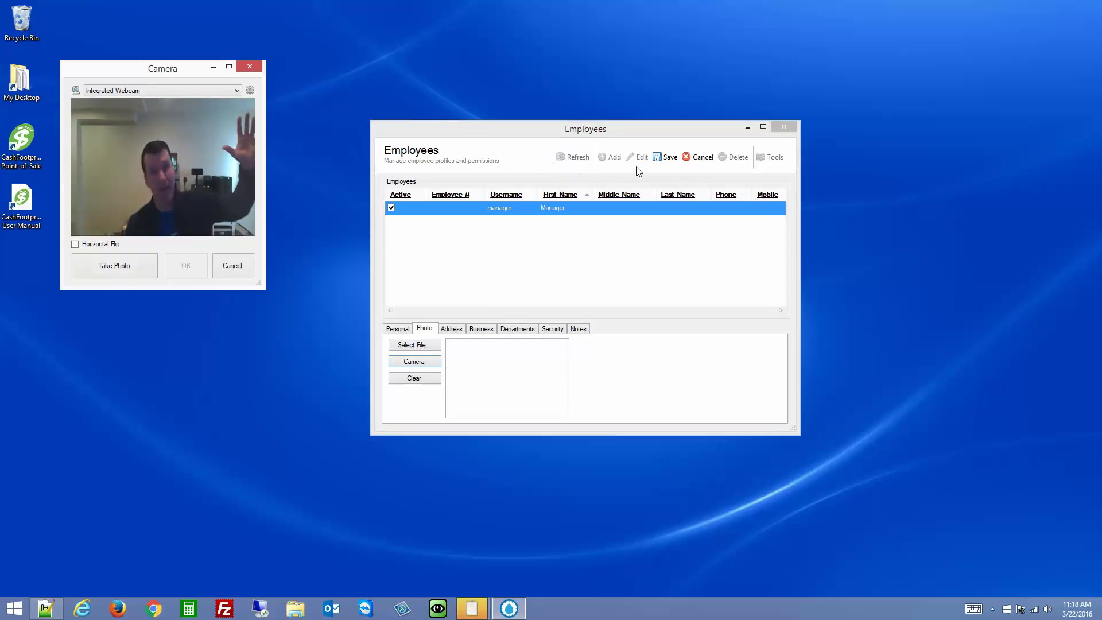
click(124, 268)
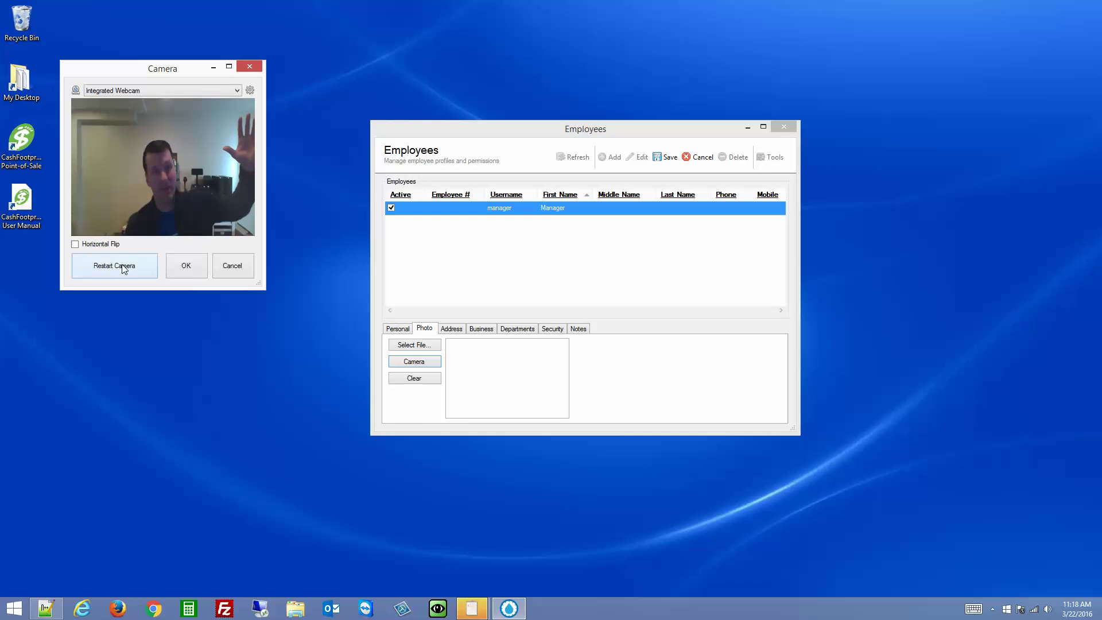
click(185, 271)
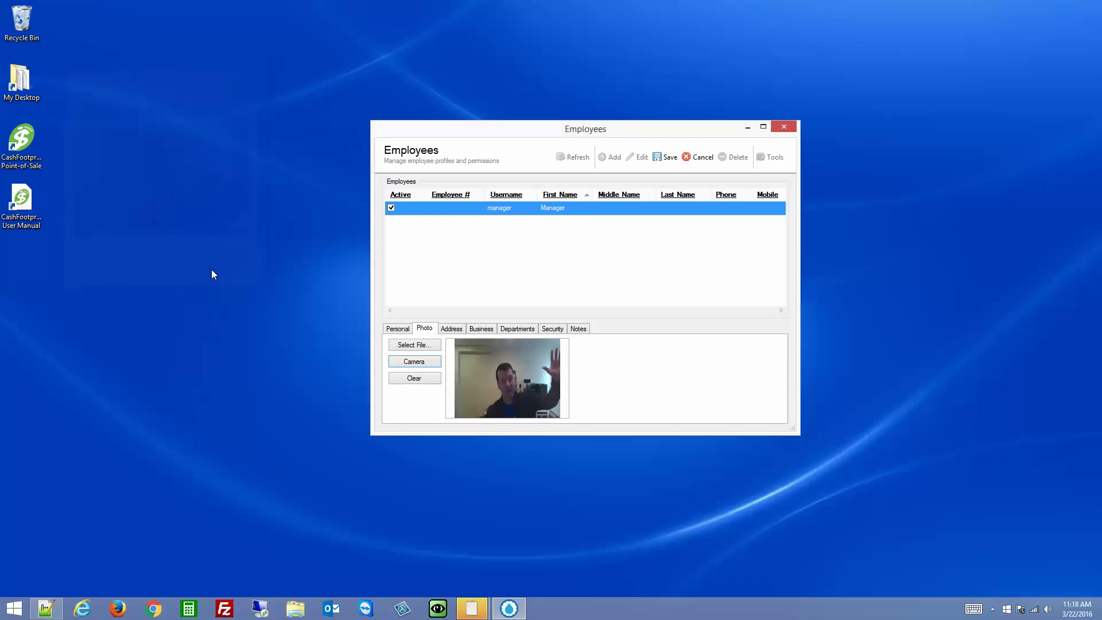
Save the manager's profile with the new photo and return to Clock In/Out
click(666, 163)
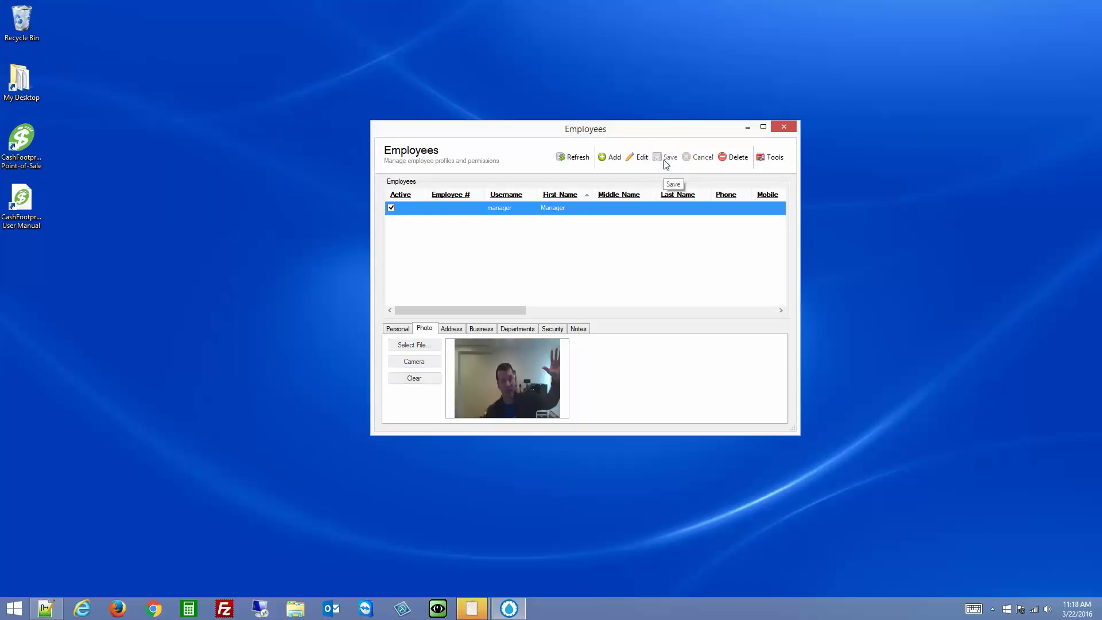
click(786, 127)
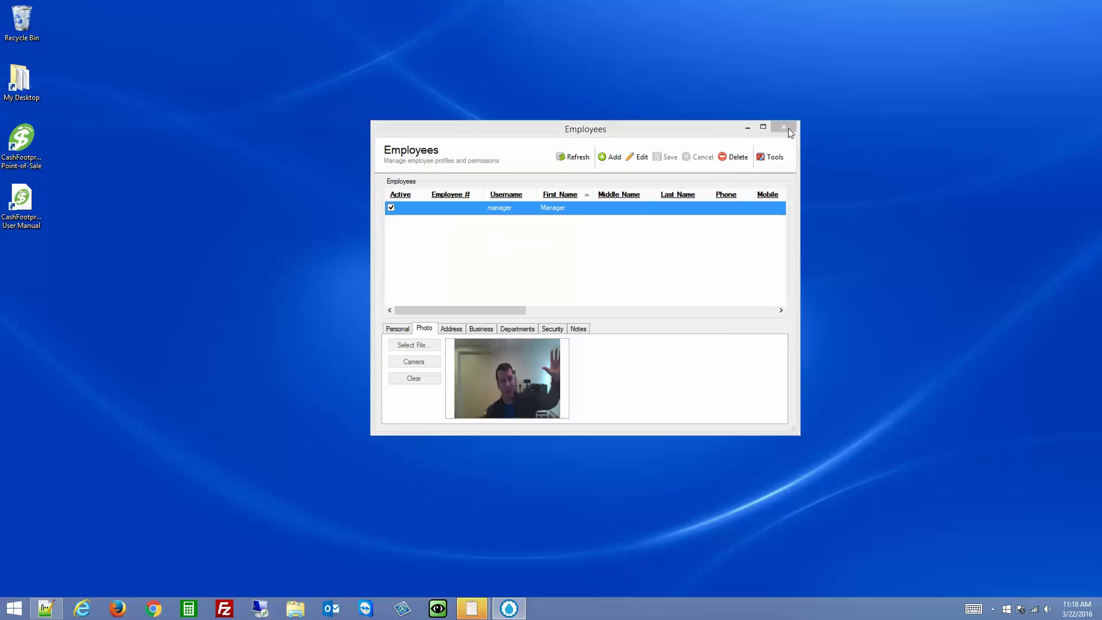
click(533, 256)
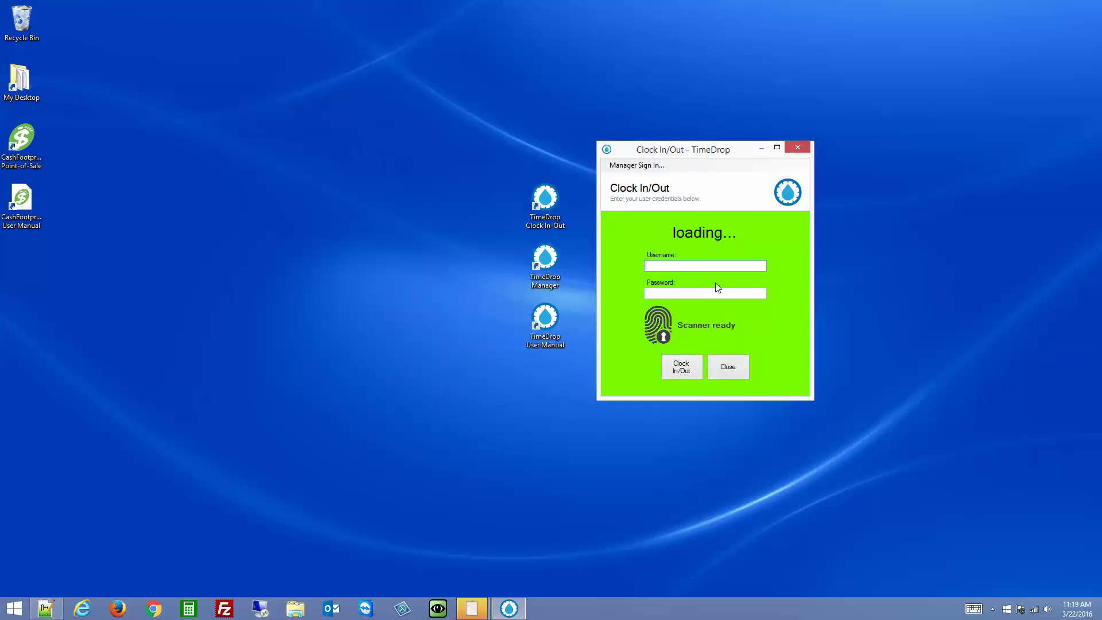
Clock the manager out with the manager's username and password
text(manager)
key(Tab)
text(password)
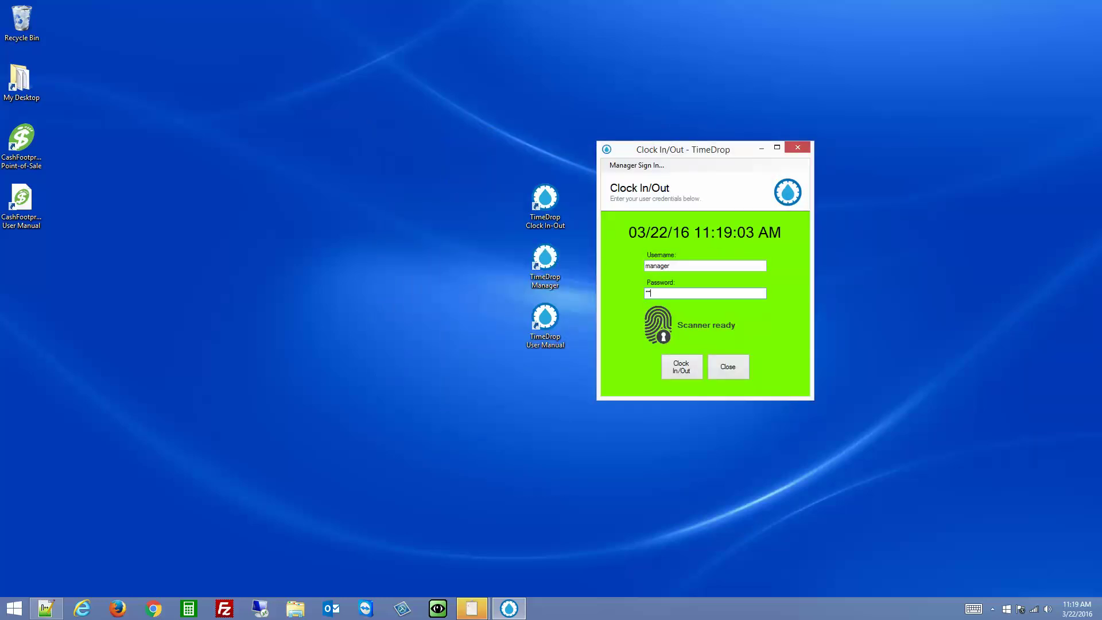
key(Return)
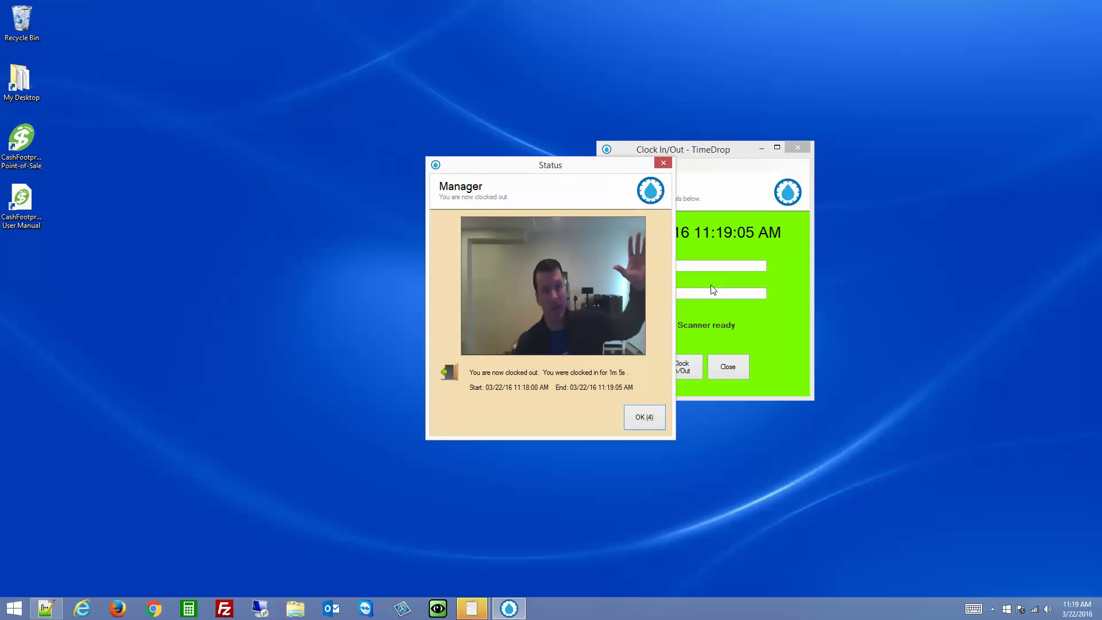
click(641, 425)
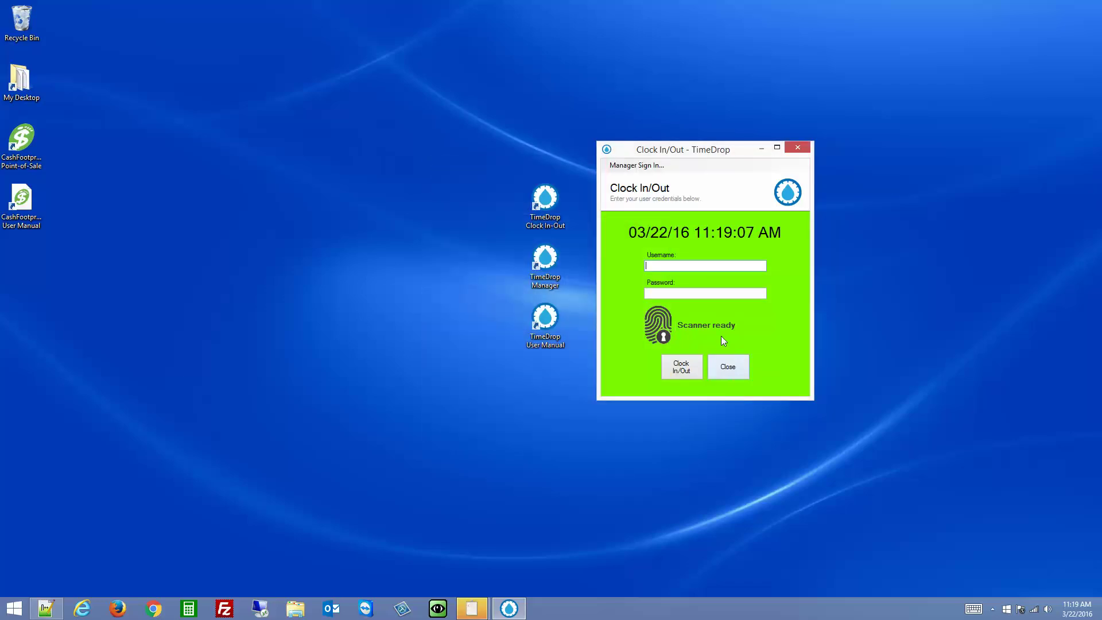
Sign back in as manager and open Manage System Options
click(629, 166)
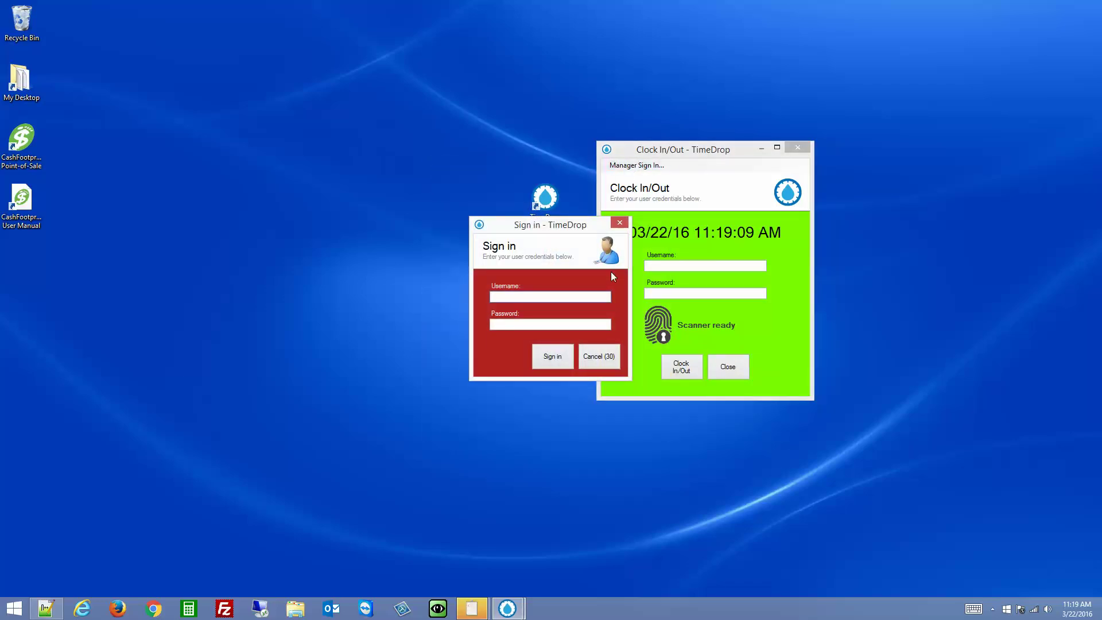
text(mana)
key(BackSpace)
key(BackSpace)
key(BackSpace)
key(BackSpace)
text(manager)
key(Tab)
key(Return)
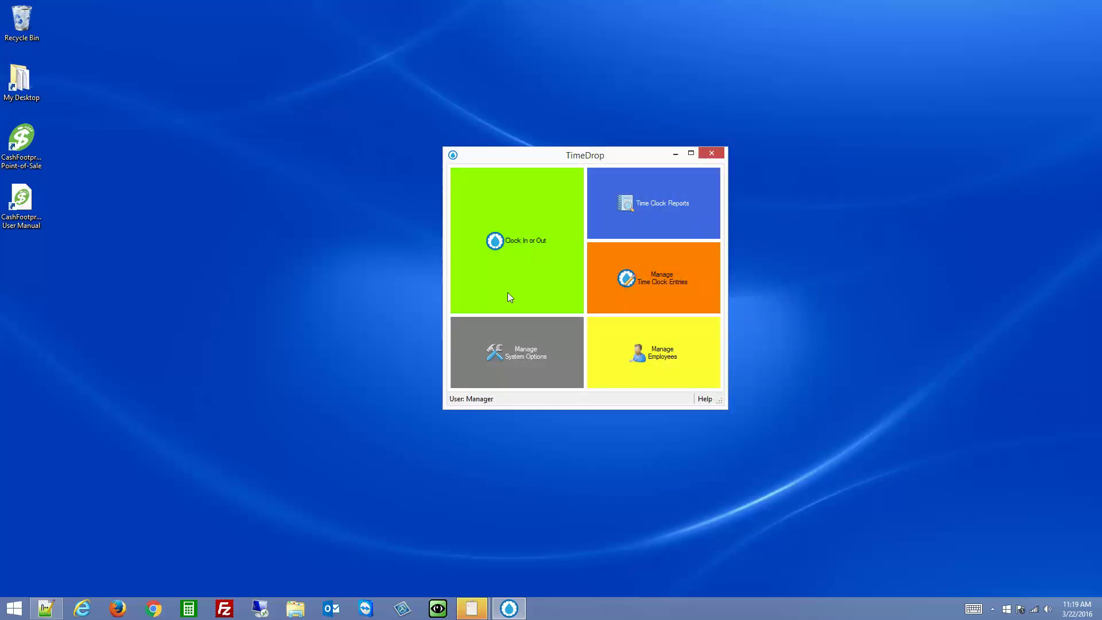
click(518, 342)
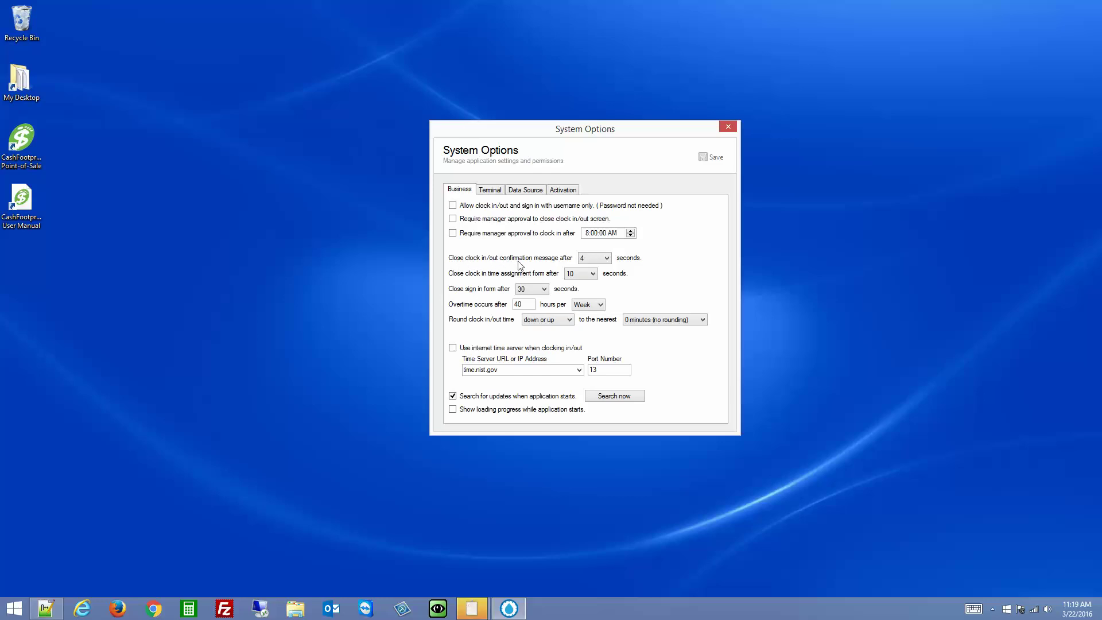
Set 'Close clock in/out confirmation message after' to 2 seconds and close System Options
click(600, 260)
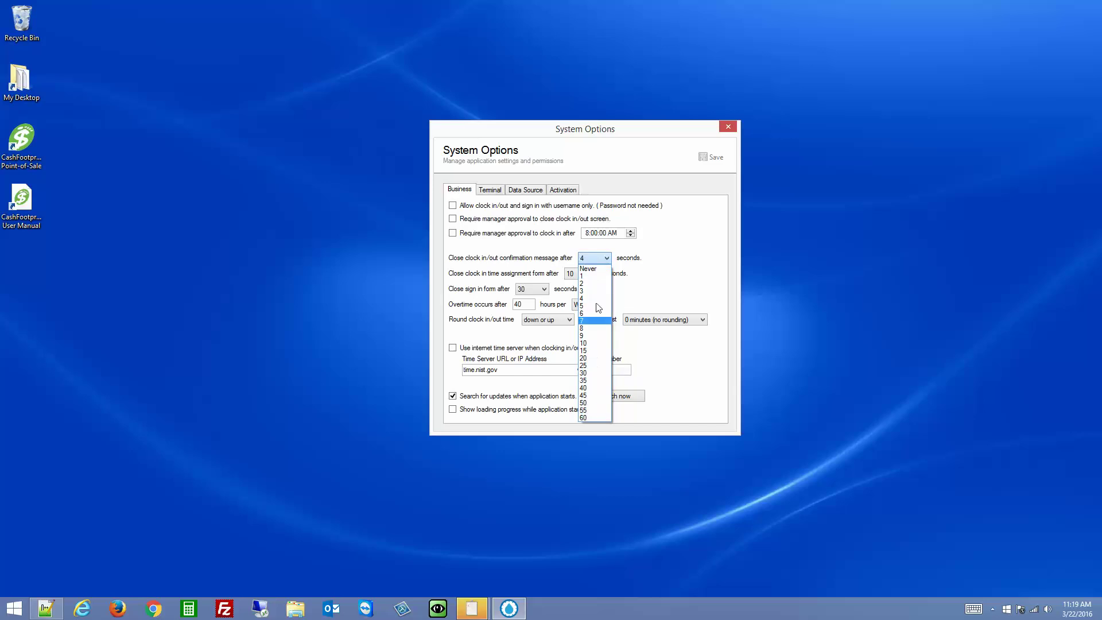
click(594, 283)
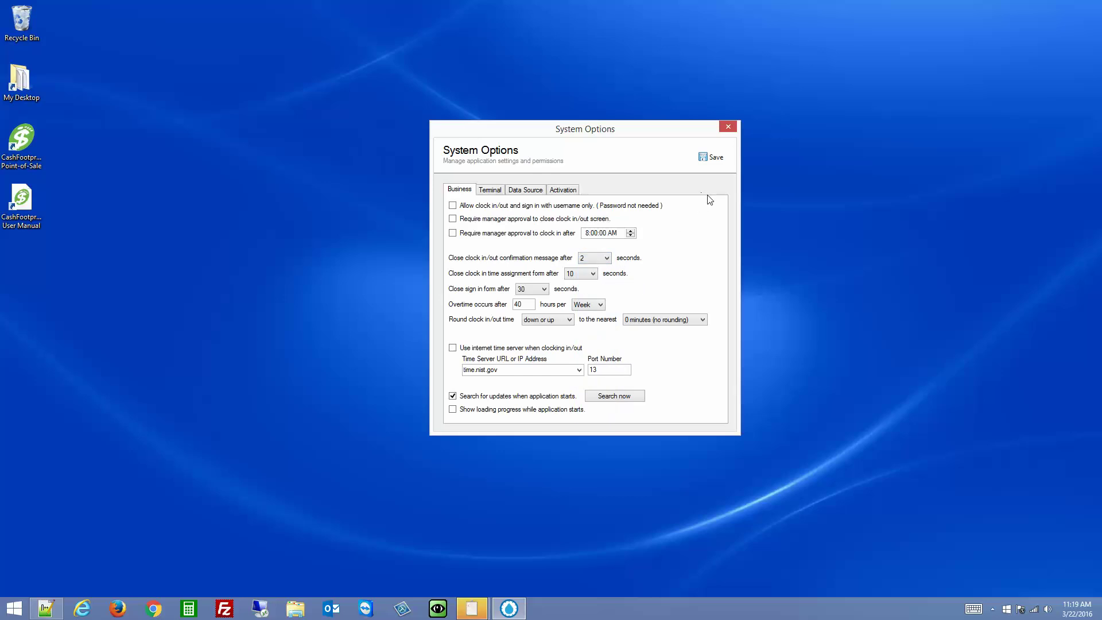
click(729, 126)
click(527, 246)
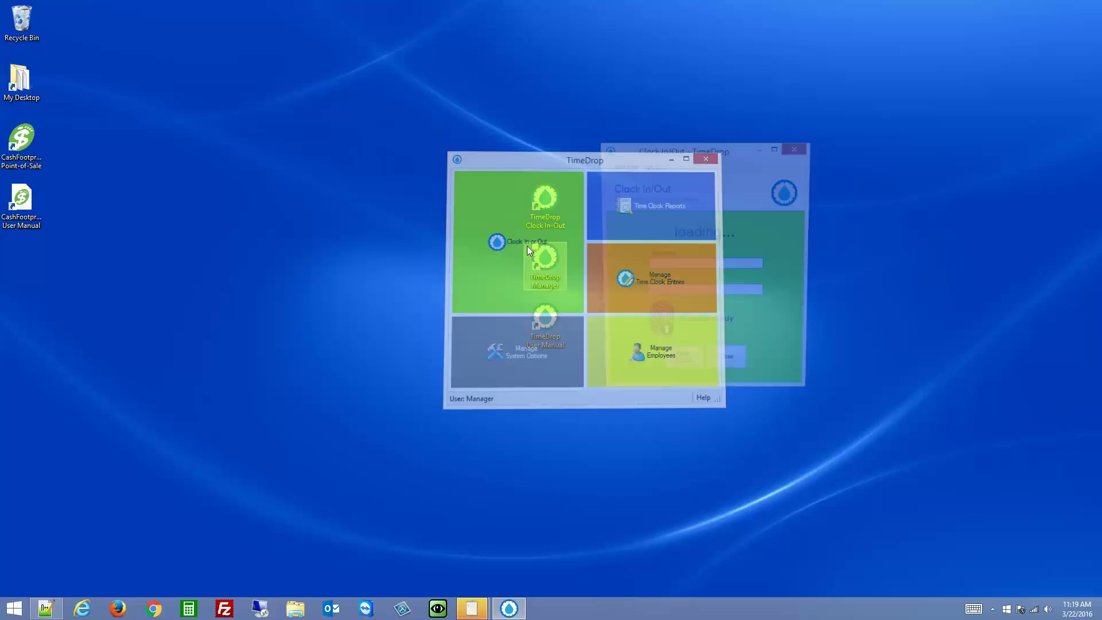
Clock the manager in with the manager's credentials and dismiss the confirmation
text(manager)
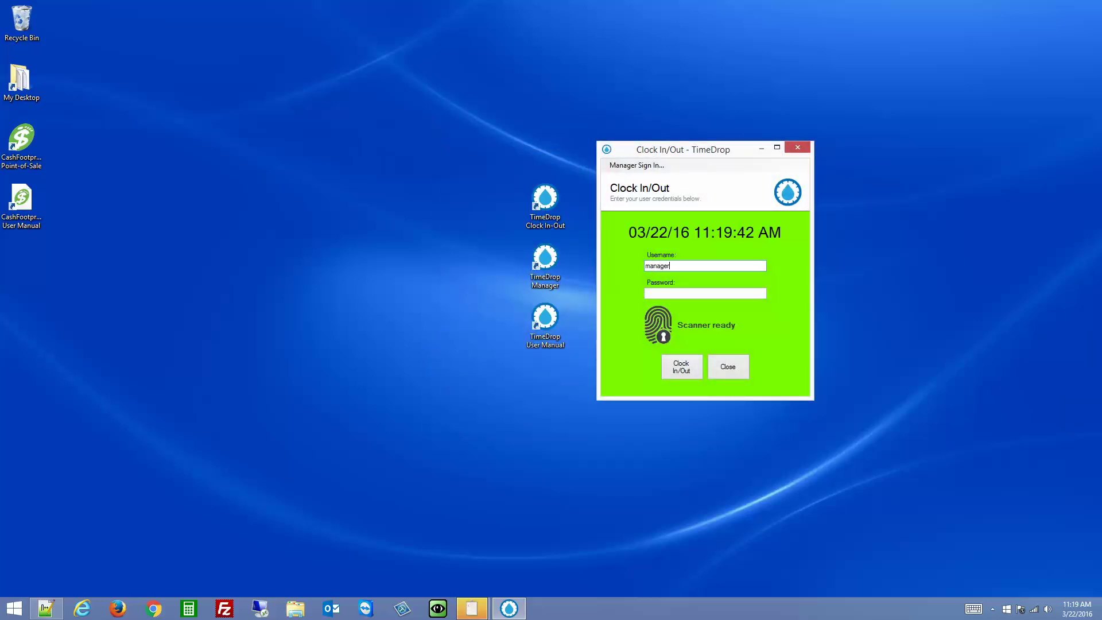
key(Tab)
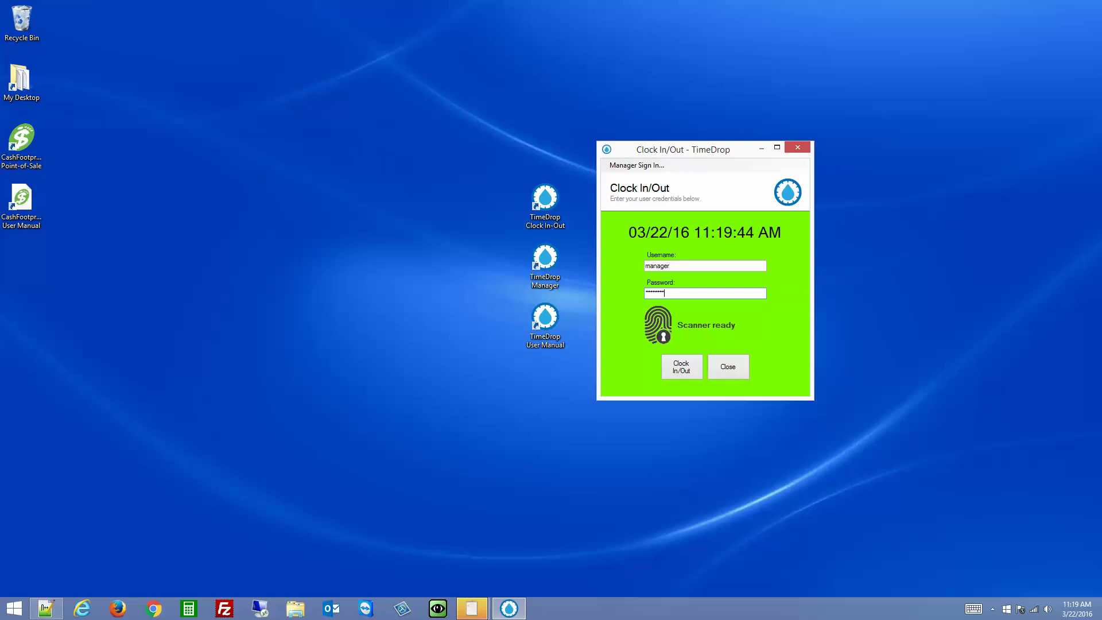
key(Return)
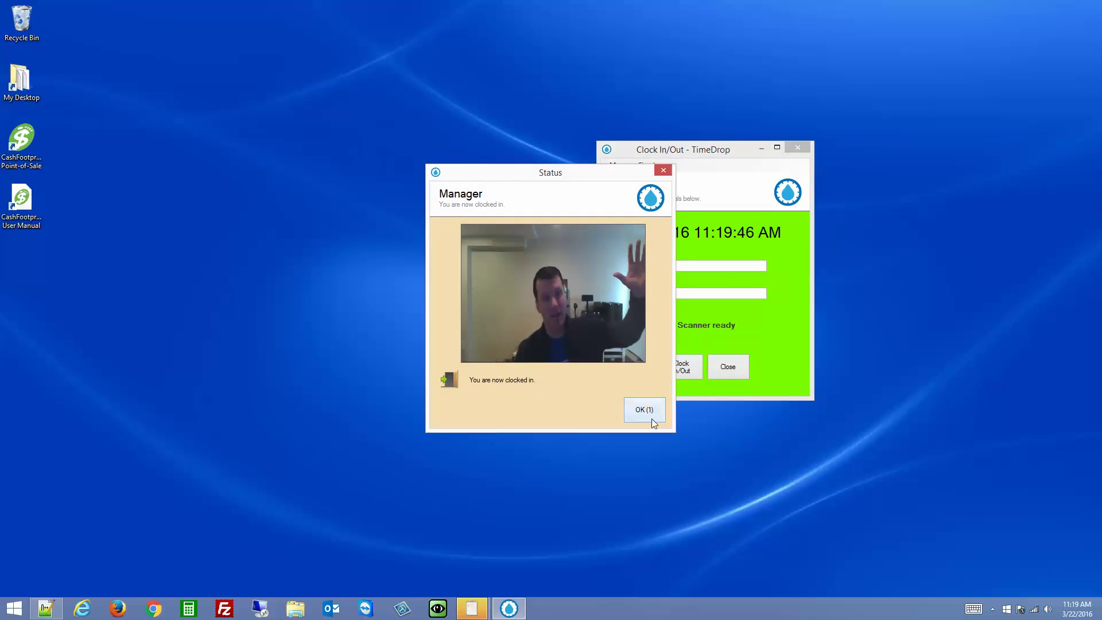
click(652, 419)
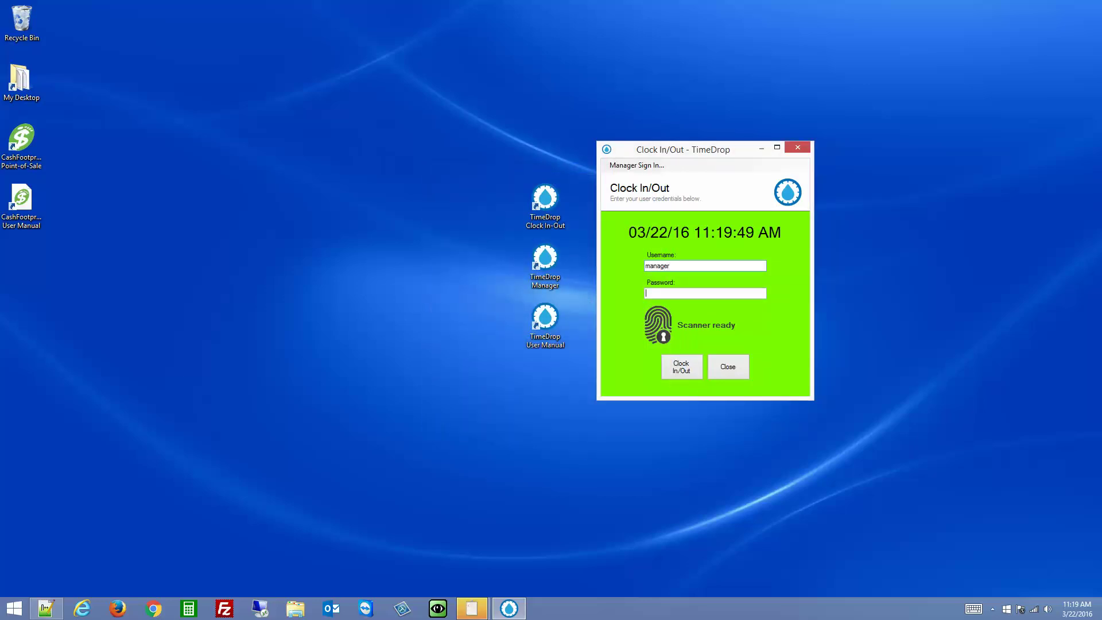
Clock the manager back out, then close the Clock In/Out window
key(Tab)
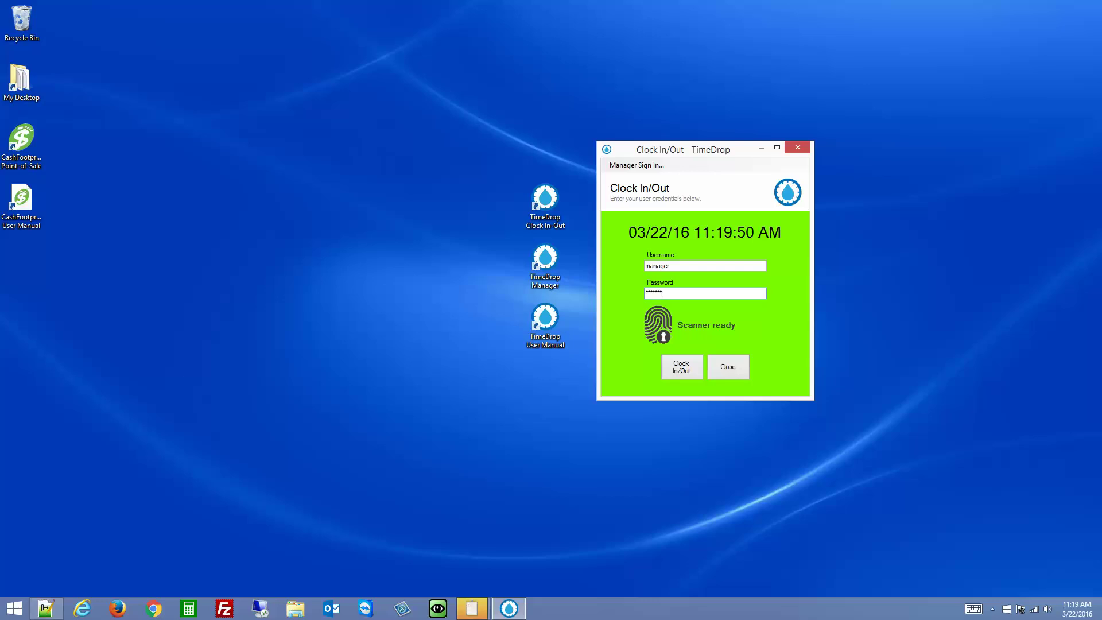
key(Return)
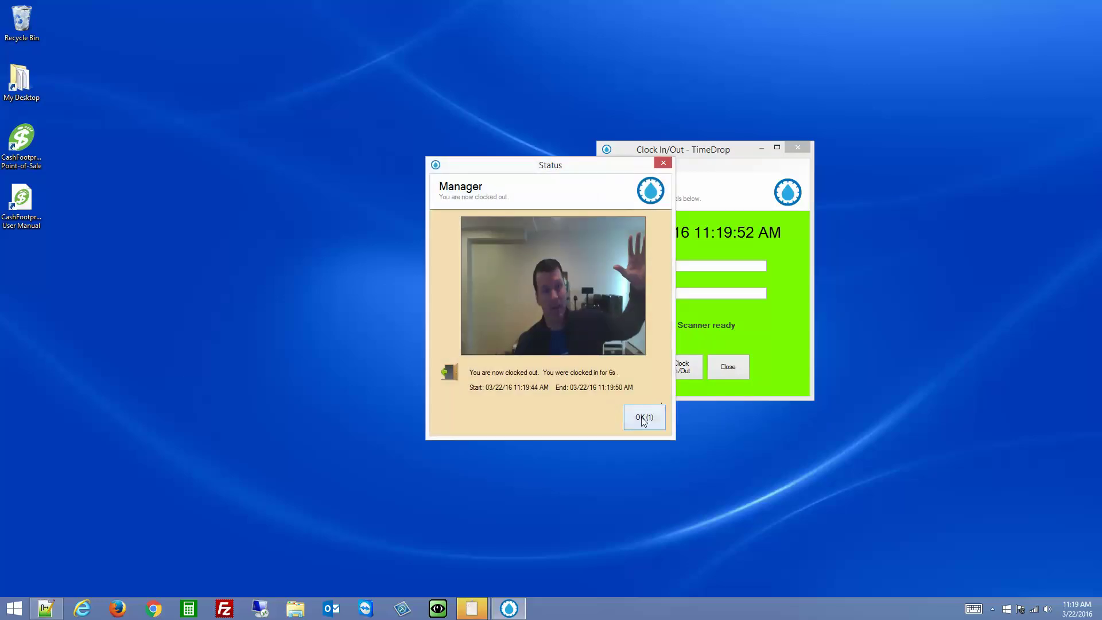
click(642, 420)
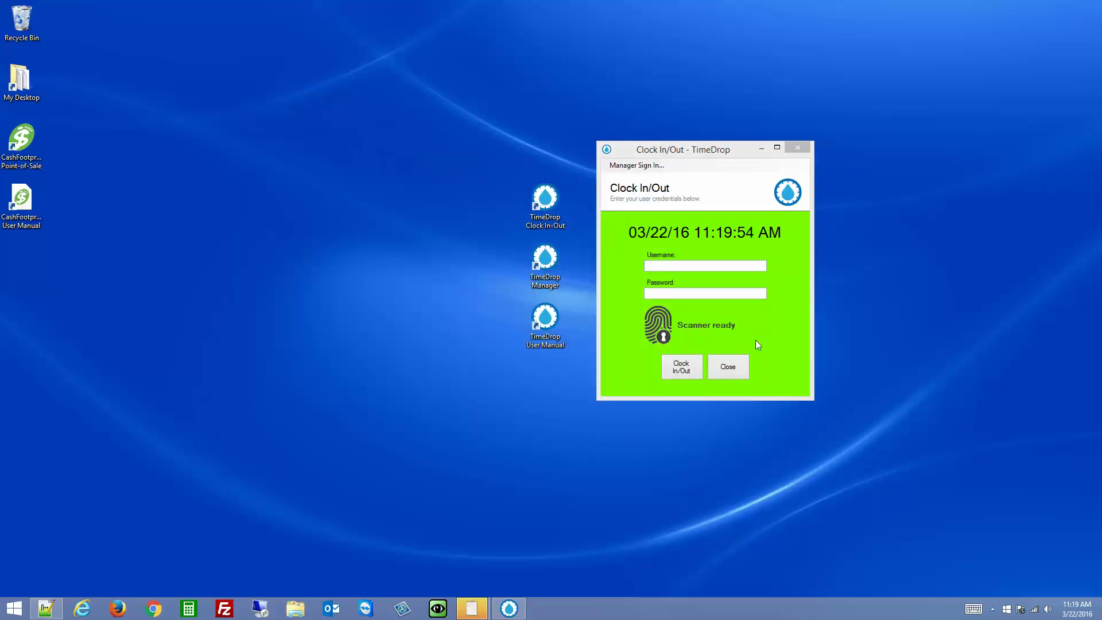
click(717, 370)
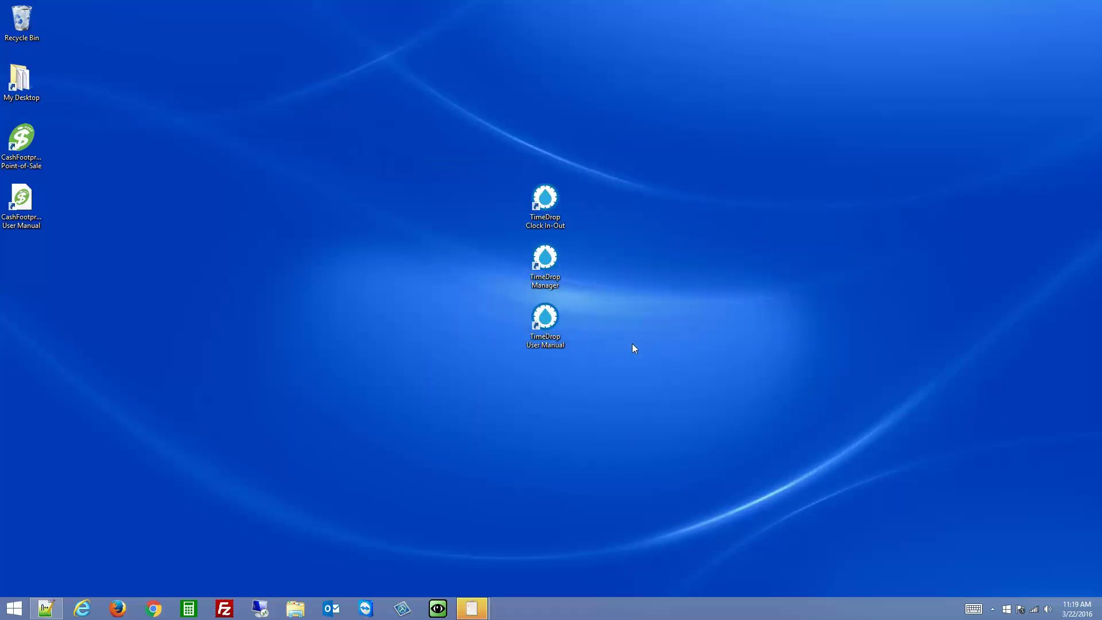